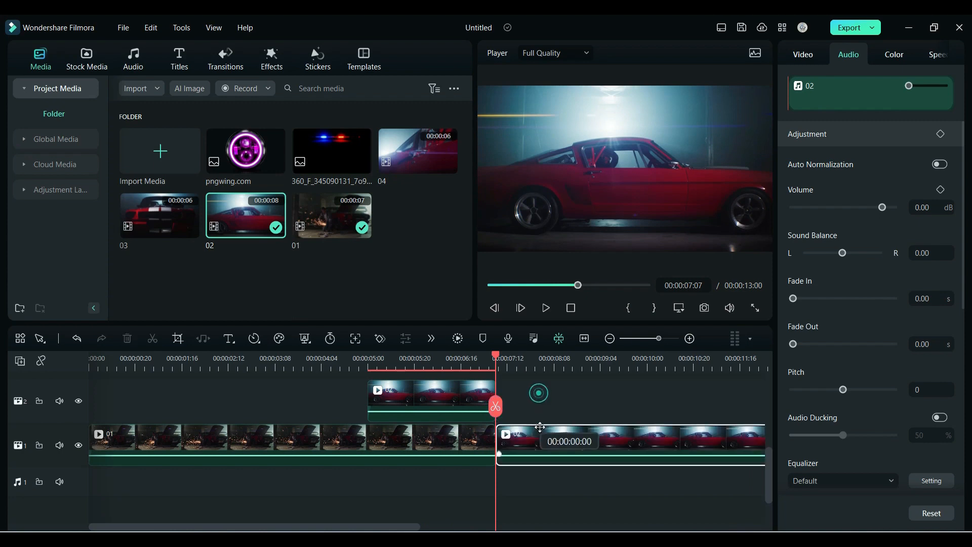
Step: Enable a Draw Mask on the track 2 copy of clip 02 with the playhead at 00:00:05:00
left_click(371, 368)
left_click(404, 398)
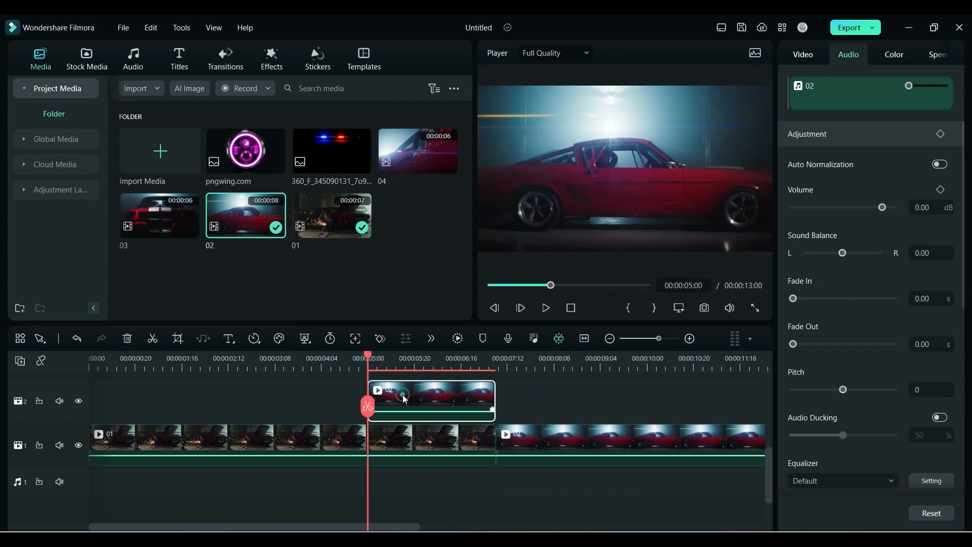
left_click(802, 56)
left_click(843, 79)
left_click(880, 112)
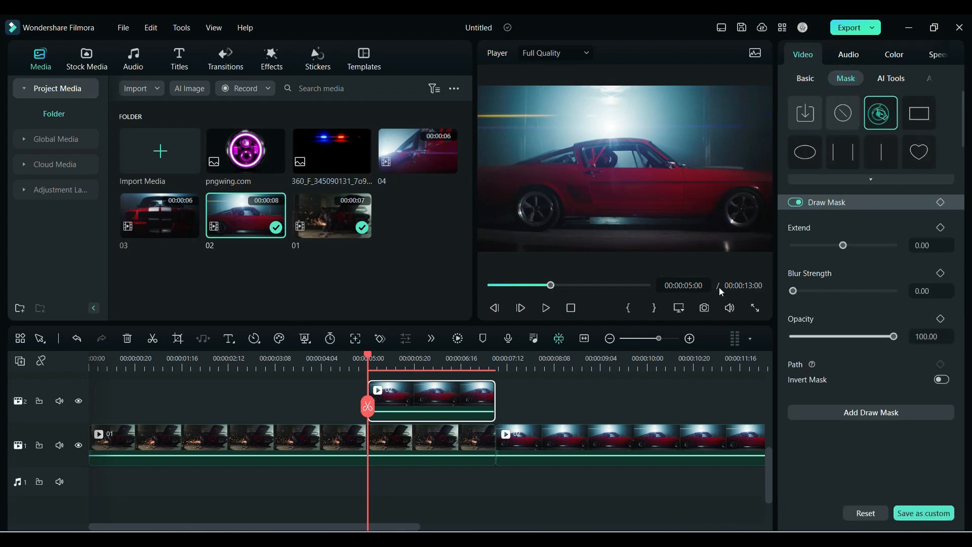
Step: Outline the car's side windows with a closed draw mask and set its Blur Strength to 2.52
left_click(679, 307)
mouse_move(750, 380)
left_click(869, 461)
left_click_drag(532, 221, 543, 224)
left_click(731, 168)
left_click(694, 168)
left_click(655, 168)
left_click(657, 175)
left_click(595, 175)
left_click(583, 153)
left_click(570, 117)
left_click(647, 103)
left_click(694, 101)
left_click_drag(526, 220, 538, 221)
left_click(582, 85)
left_click(598, 89)
left_click(621, 104)
left_click(645, 119)
left_click(672, 143)
left_click(697, 162)
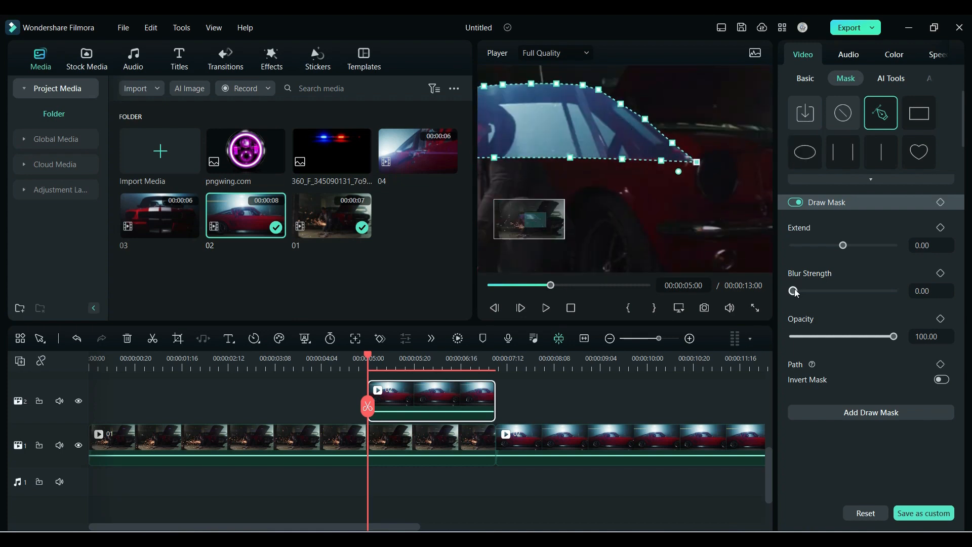
Step: Duplicate the masked clip onto track 3 with an inverted mask and trim the track 2 copy to start at 00:00:05:15
left_click_drag(402, 402, 402, 392)
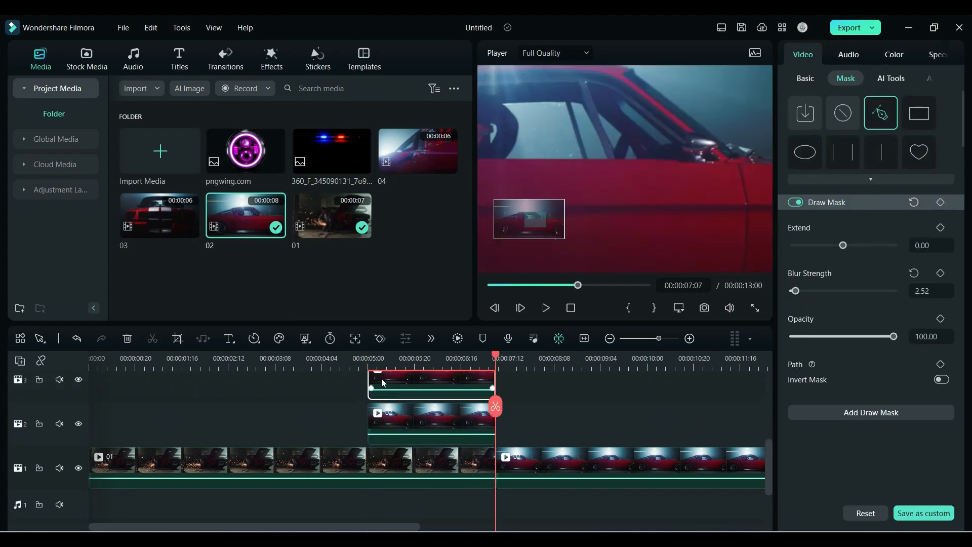
left_click(942, 379)
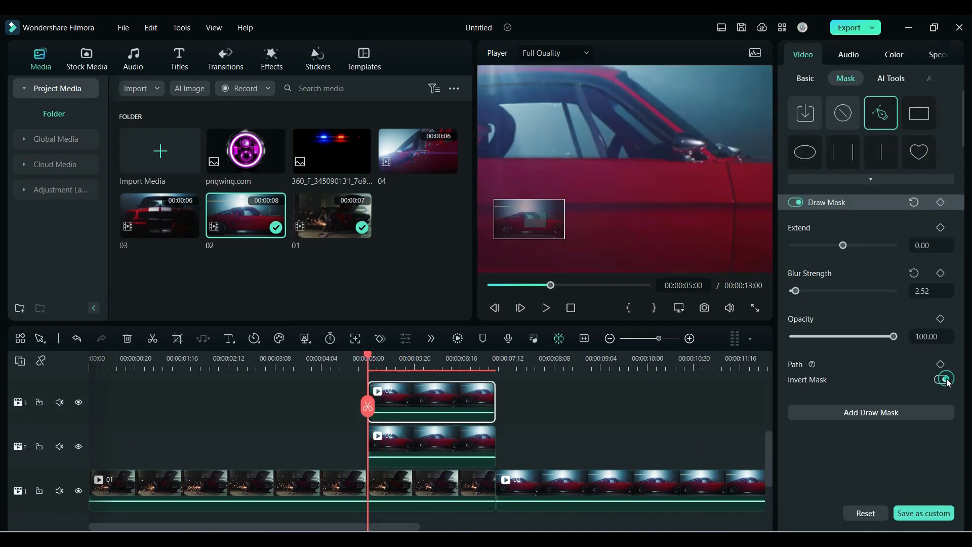
left_click_drag(371, 363, 403, 363)
left_click_drag(369, 454, 403, 454)
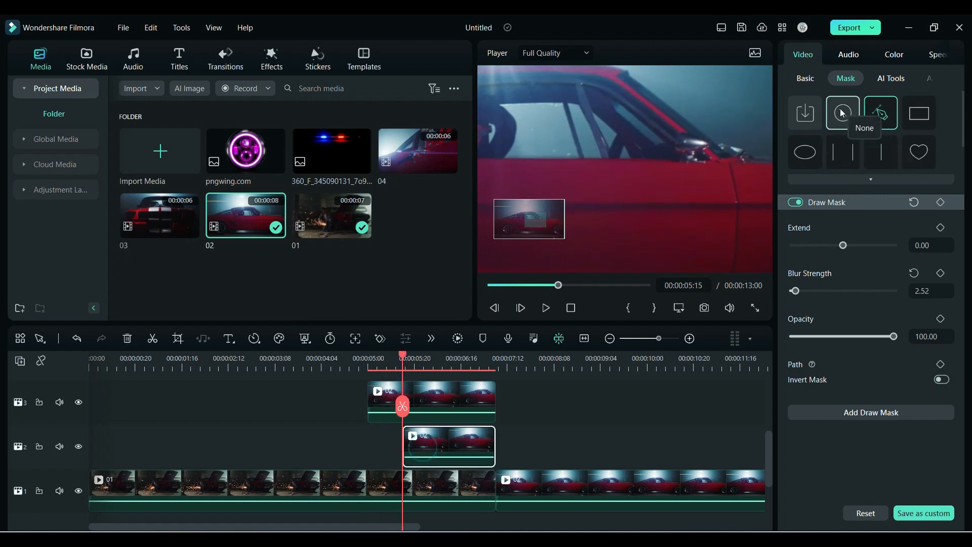
Step: Keyframe the track 2 clip's position from X 32, Y -165 at 00:00:05:15 to 0, 0 at 00:00:06:00
left_click(812, 82)
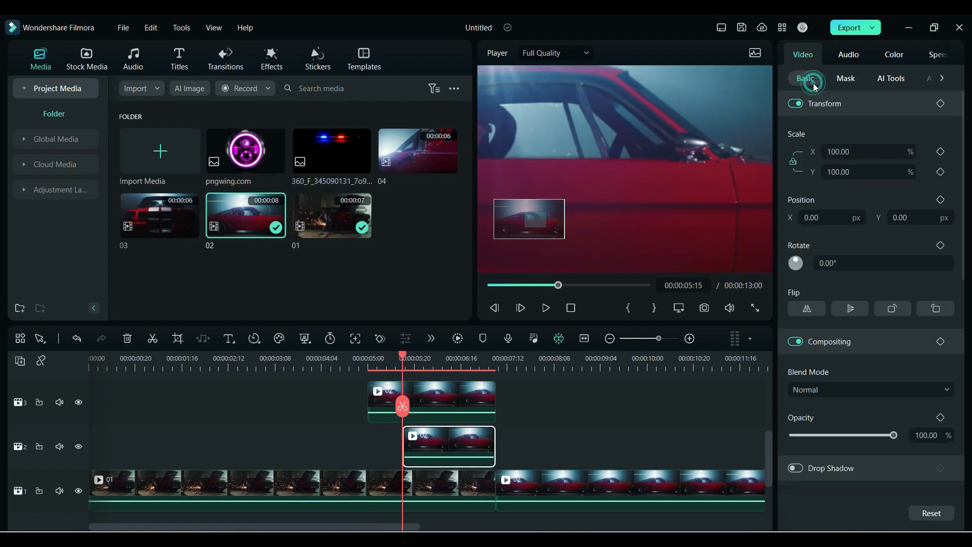
left_click(940, 202)
left_click_drag(933, 215, 849, 228)
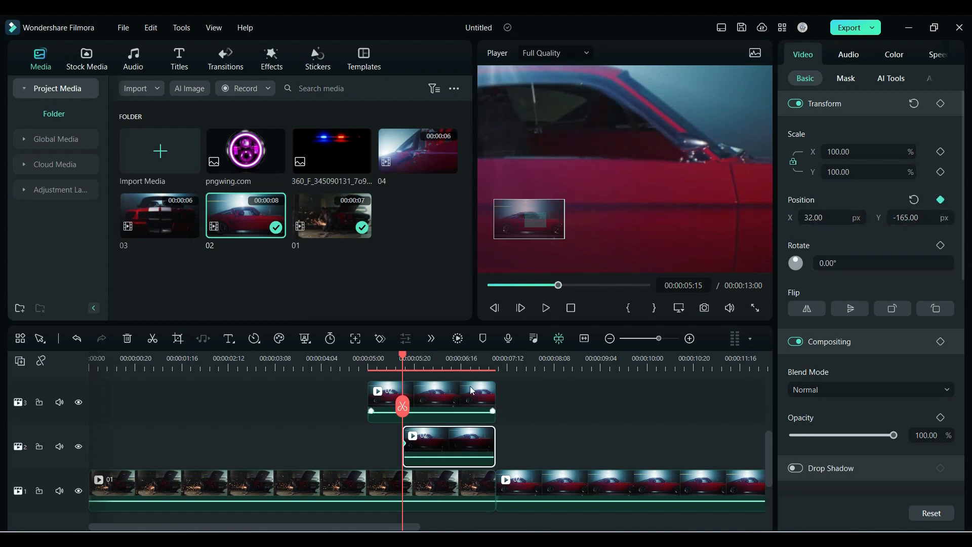
left_click_drag(404, 361, 424, 372)
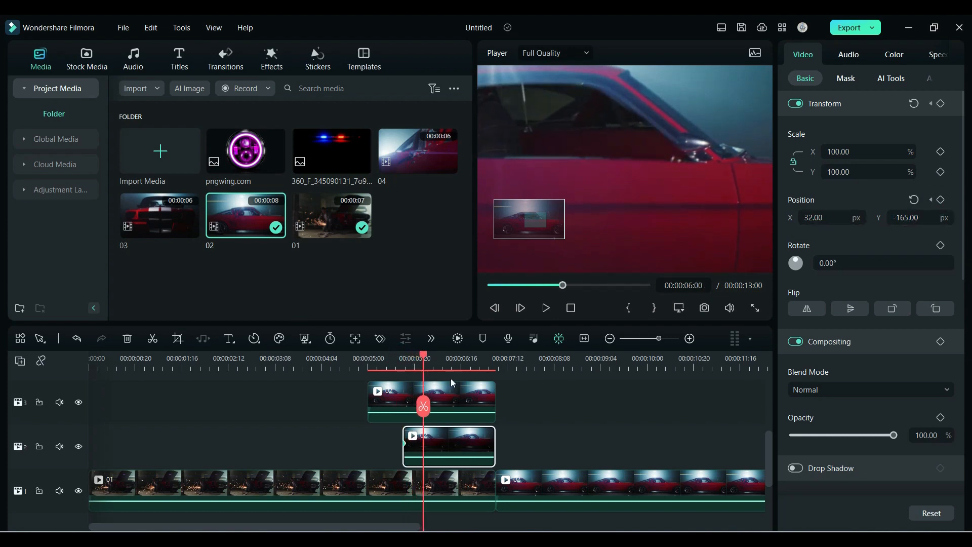
left_click(911, 200)
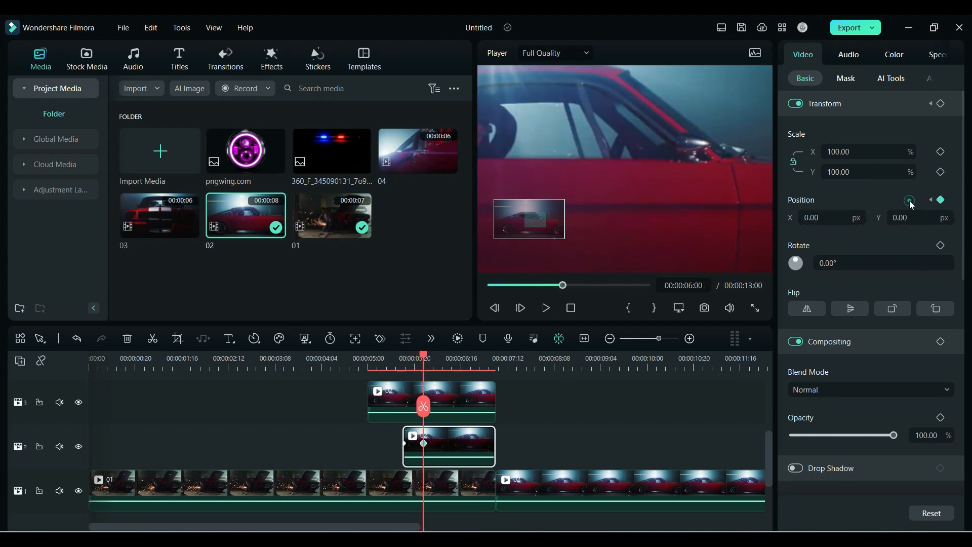
left_click(686, 309)
mouse_move(712, 381)
left_click(836, 386)
left_click_drag(366, 364, 426, 386)
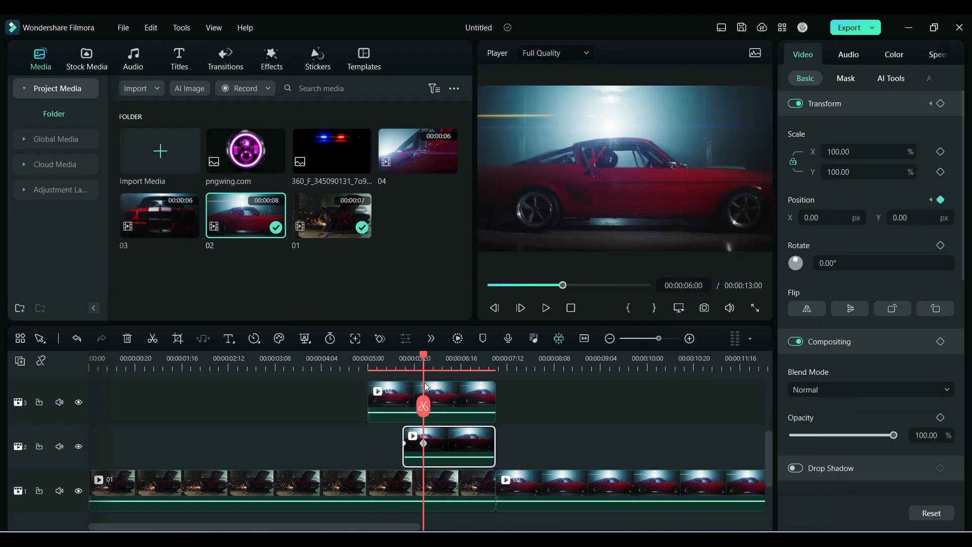
Step: At 00:00:05:00, scale the track 3 clip to 1132% with position Y -686 px and add a Transform keyframe
left_click(368, 361)
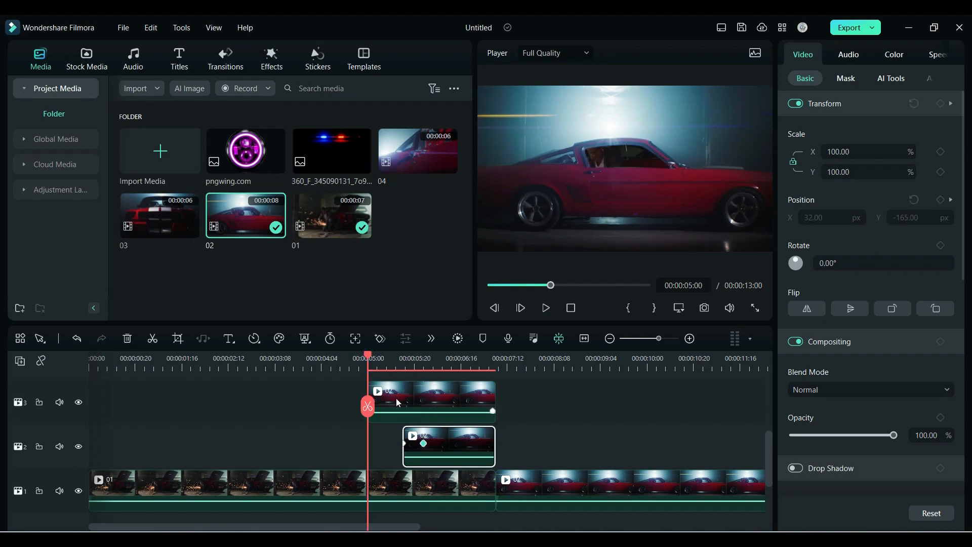
left_click(396, 399)
left_click_drag(844, 172, 860, 173)
left_click_drag(922, 218, 912, 218)
left_click_drag(847, 175, 852, 176)
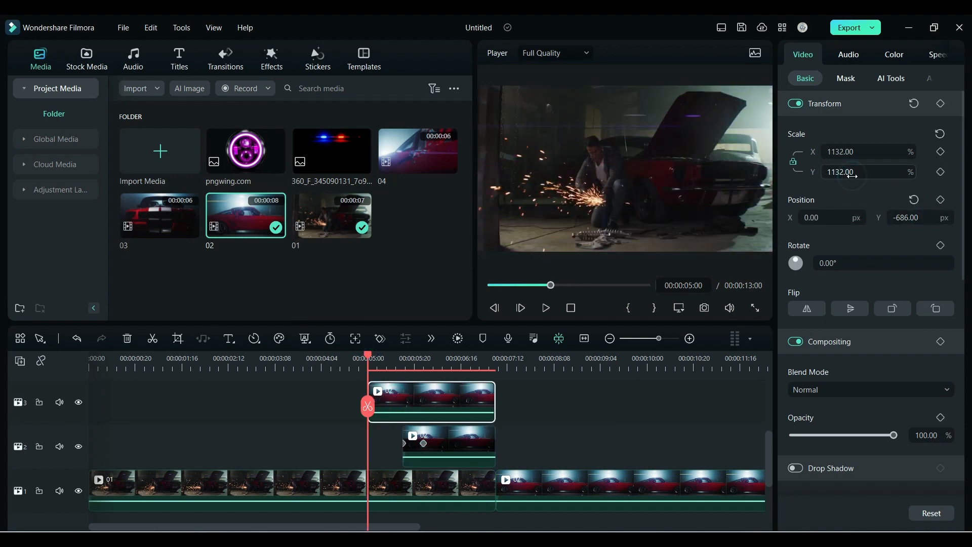
left_click(940, 104)
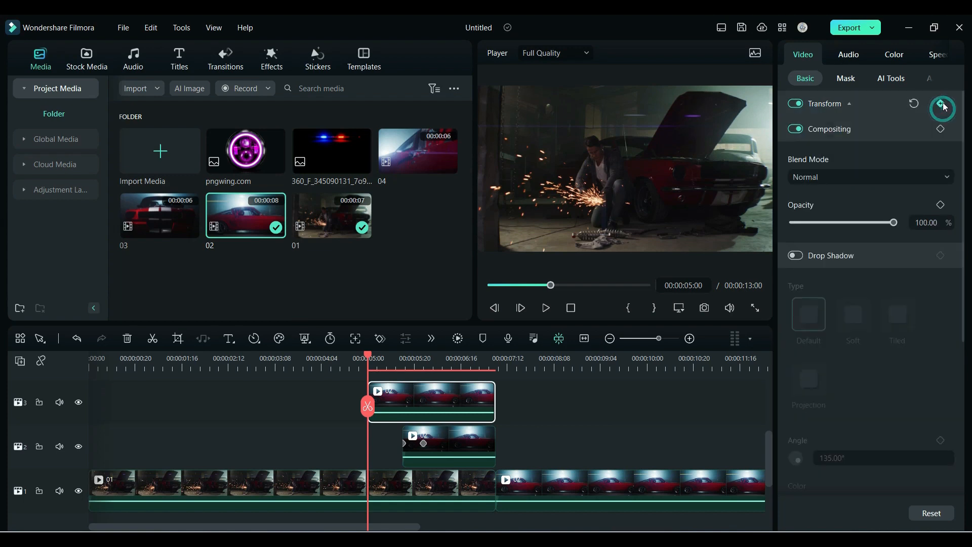
left_click(848, 105)
Step: Reset the track 3 clip's position and scale at 00:00:05:15 to complete the zoom-out animation
left_click_drag(372, 360, 405, 369)
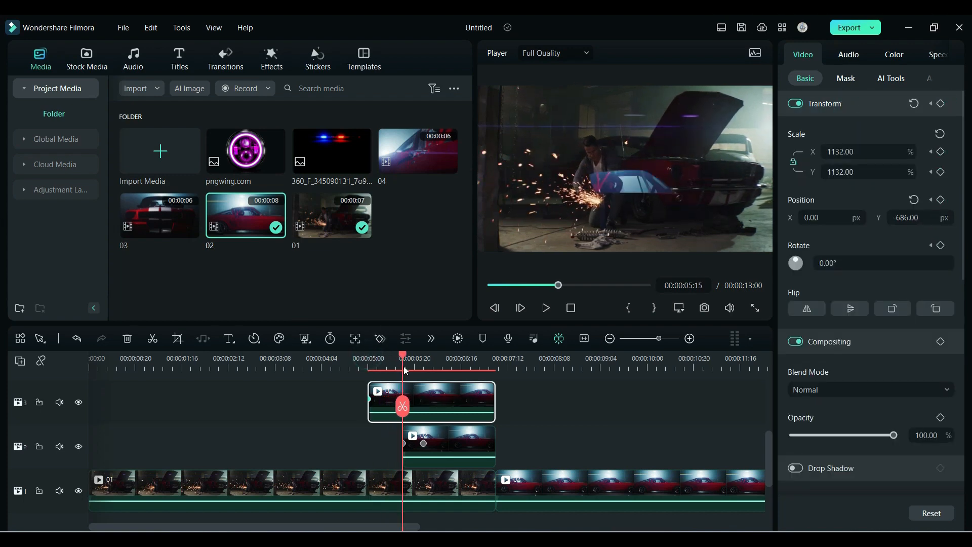
left_click(913, 200)
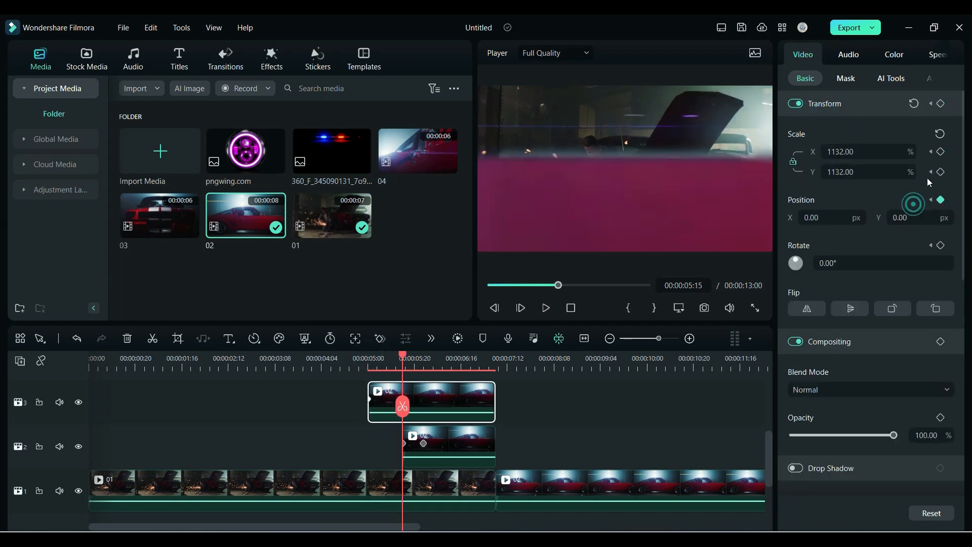
left_click(361, 362)
left_click_drag(361, 363, 427, 385)
Step: Trim both masked clips to end at 00:00:06:00 and move the main-track clip 02 to start there
left_click_drag(495, 452, 423, 452)
left_click_drag(495, 399, 423, 400)
left_click_drag(527, 494, 454, 493)
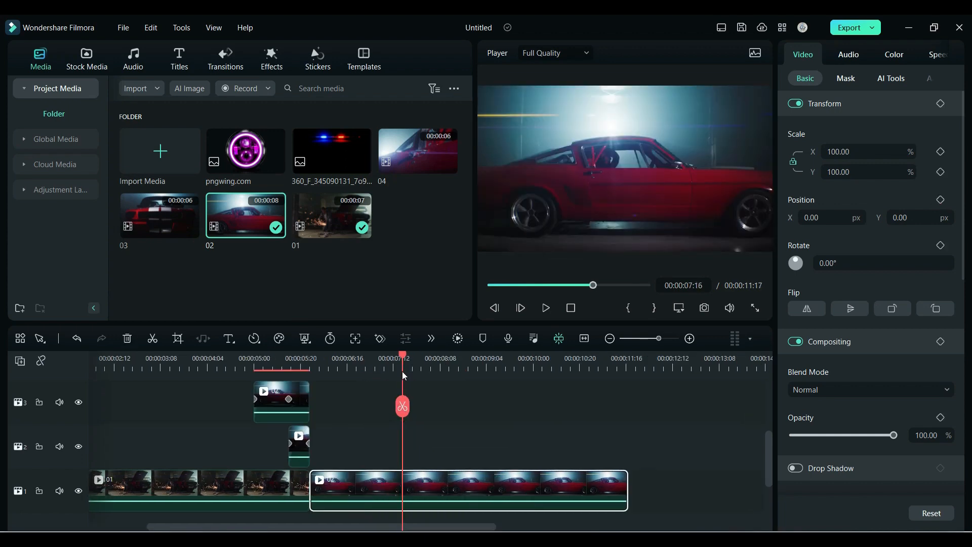
Step: Split the main-track clip 02 at 00:00:07:16 and at four further points to form four short segments
left_click(403, 405)
left_click_drag(402, 371, 534, 384)
left_click(433, 406)
left_click(466, 406)
left_click(501, 406)
left_click(533, 406)
Step: Apply the NewBlue FX Colorize filter to the first short segment and open its effect settings
left_click(422, 363)
left_click(426, 489)
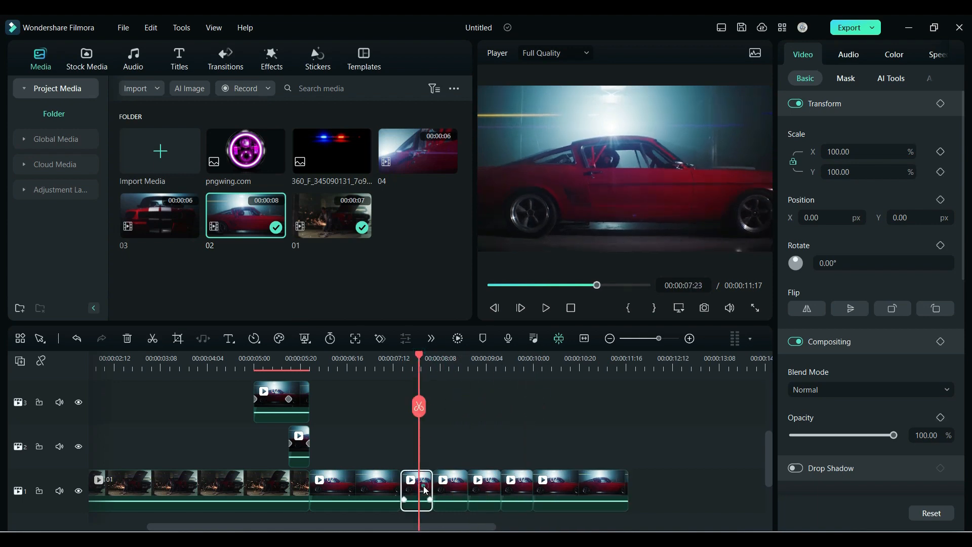
left_click(264, 66)
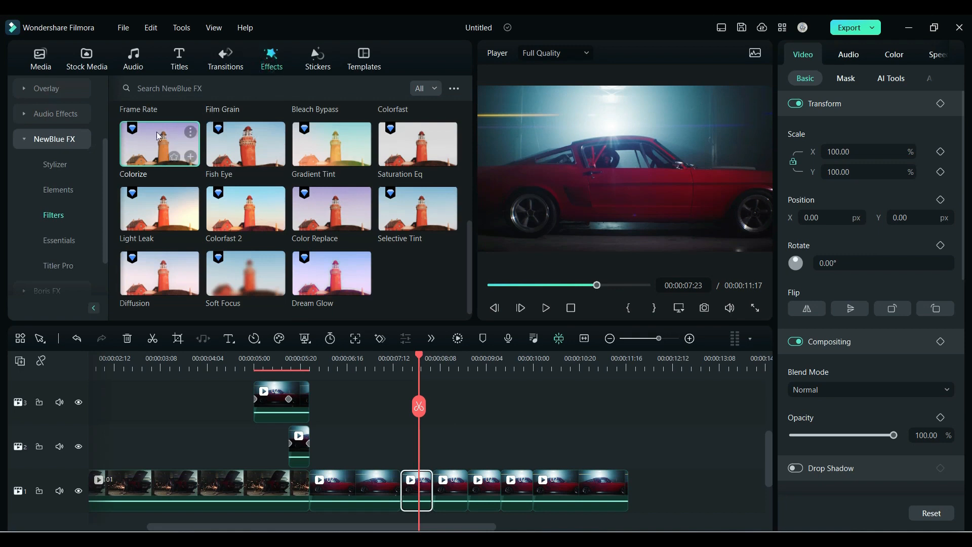
left_click_drag(144, 147, 416, 486)
left_click(941, 56)
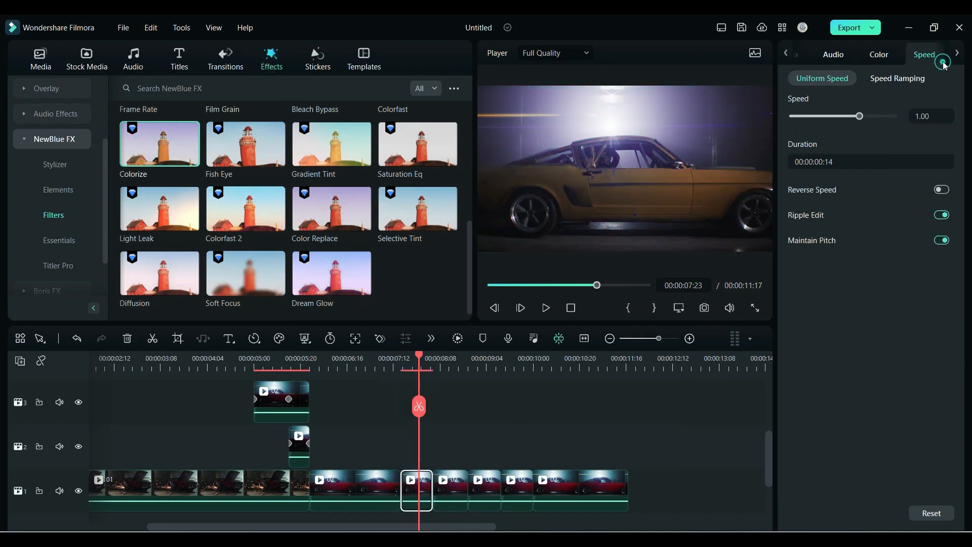
left_click(942, 56)
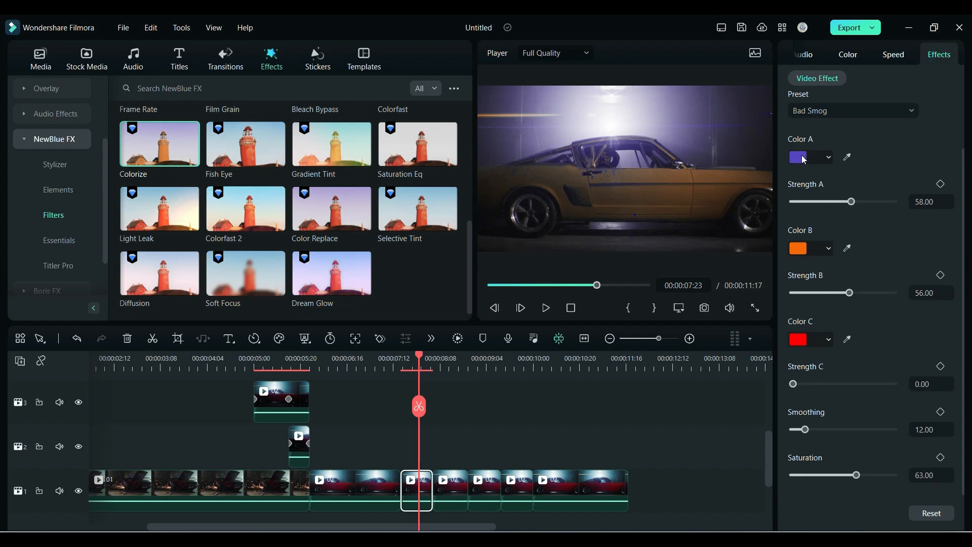
Step: Set the first segment's Color A to blue, Color B to orange and Strength B to 100
left_click(804, 158)
left_click(798, 214)
left_click(805, 248)
left_click(848, 358)
left_click_drag(850, 292, 883, 307)
Step: Set the first segment's Color C to amber, Strength C to 100, Smoothing to 3.80 and Saturation to 61.60
left_click(805, 339)
left_click(841, 465)
left_click(494, 167)
left_click(567, 382)
left_click_drag(793, 384, 896, 395)
left_click_drag(812, 436, 797, 435)
left_click_drag(859, 478, 851, 475)
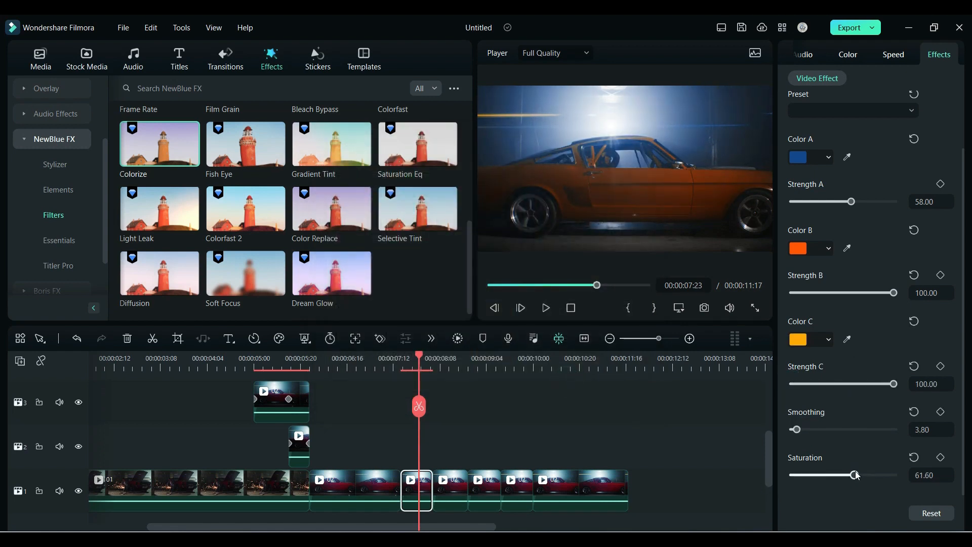
Step: Colorize the second short segment pink with Strength B and C at 100 and Smoothing 6.90, and raise its Saturation
left_click(950, 54)
left_click_drag(850, 295, 896, 295)
left_click_drag(793, 383, 896, 387)
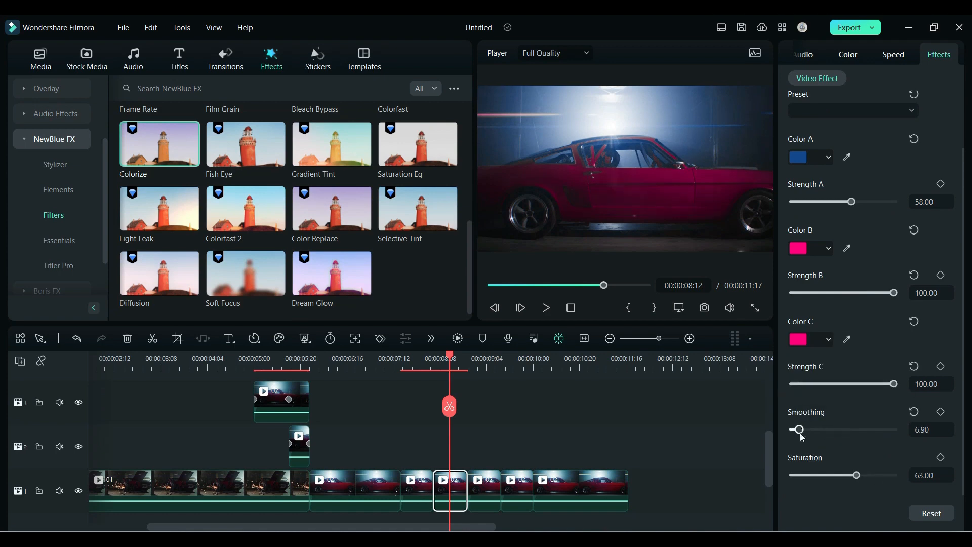
left_click_drag(805, 430, 800, 430)
left_click_drag(856, 475, 871, 476)
Step: Colorize the third short segment grey and the fourth purple, with Strength B at 100 on both
left_click_drag(449, 354, 484, 356)
left_click(798, 248)
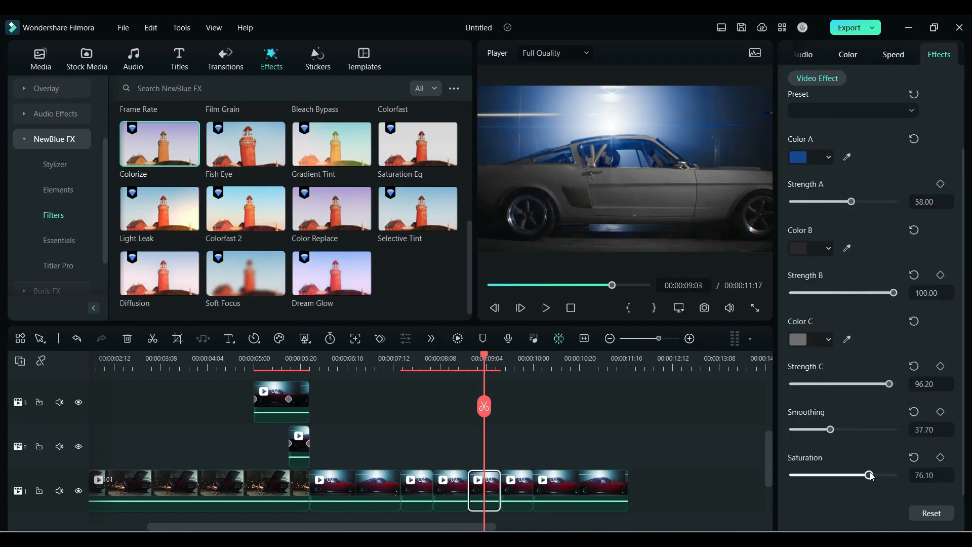
left_click(948, 57)
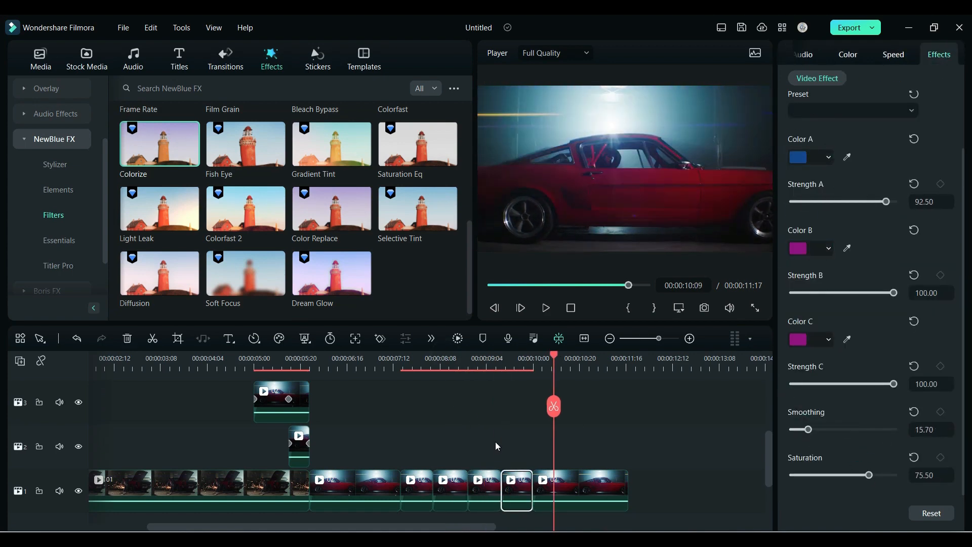
Step: Place clip 03 after clip 02 on the main track and on track 2 from 00:00:10:15 to the cut
left_click(391, 444)
left_click_drag(389, 439, 590, 467)
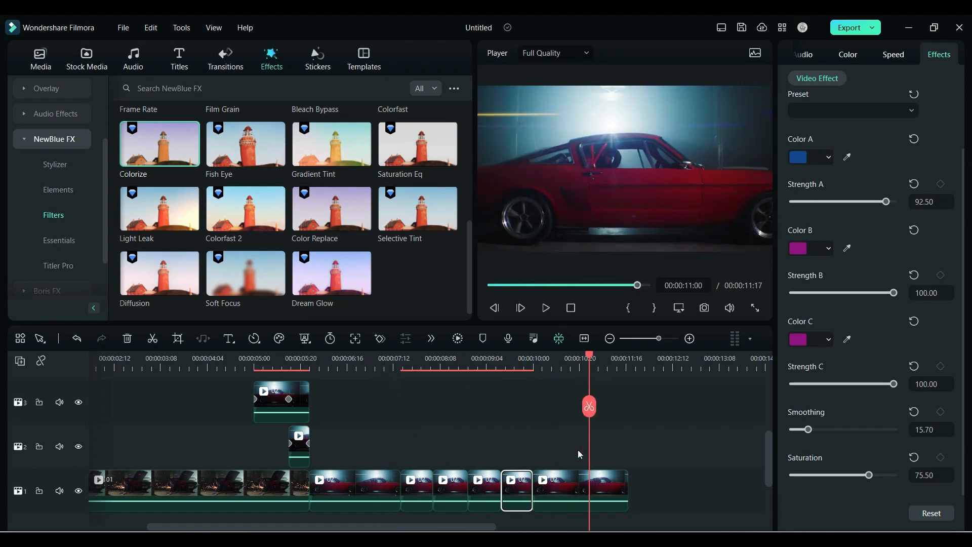
left_click_drag(593, 359, 588, 360)
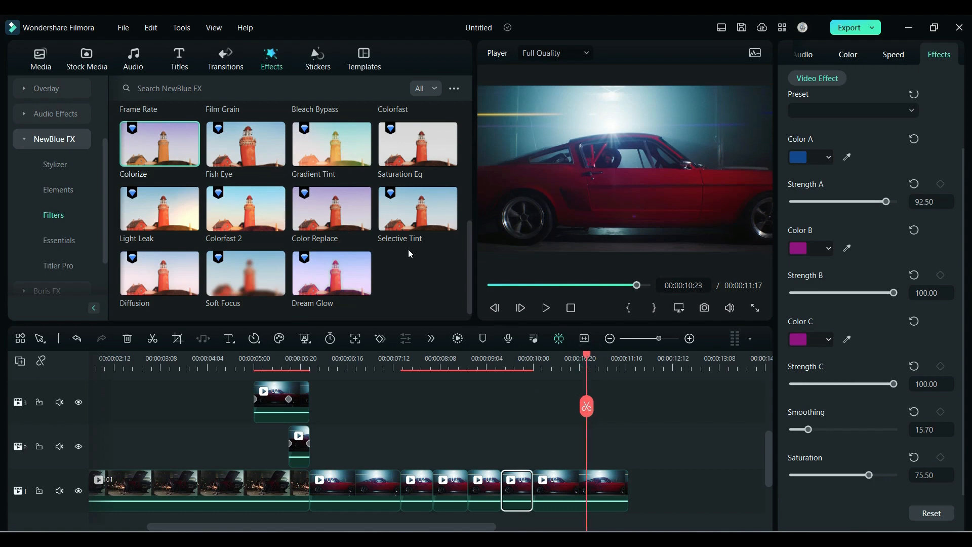
left_click(39, 59)
left_click_drag(160, 215, 586, 430)
Step: Draw a mask around the car's front grille on the track 2 copy of clip 03
left_click(678, 307)
mouse_move(709, 380)
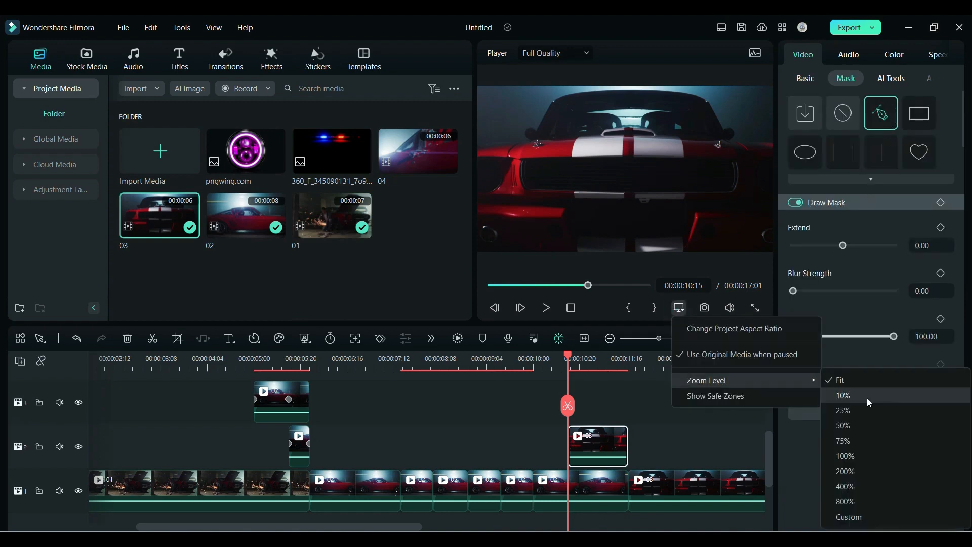
left_click(867, 399)
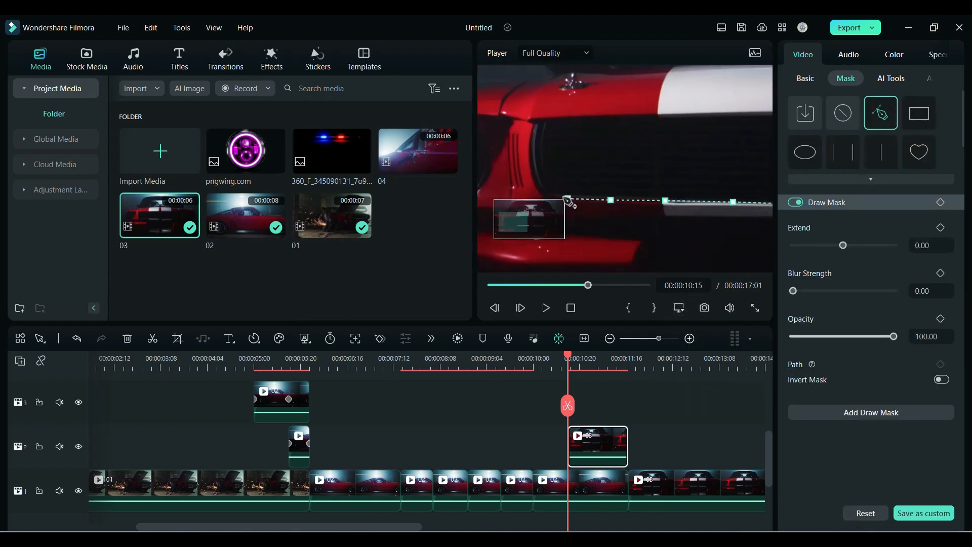
Step: Duplicate the grille-masked clip onto track 3 with an inverted mask and trim the track 2 copy to start at 00:00:11:03
left_click(636, 441)
left_click_drag(598, 444, 597, 409)
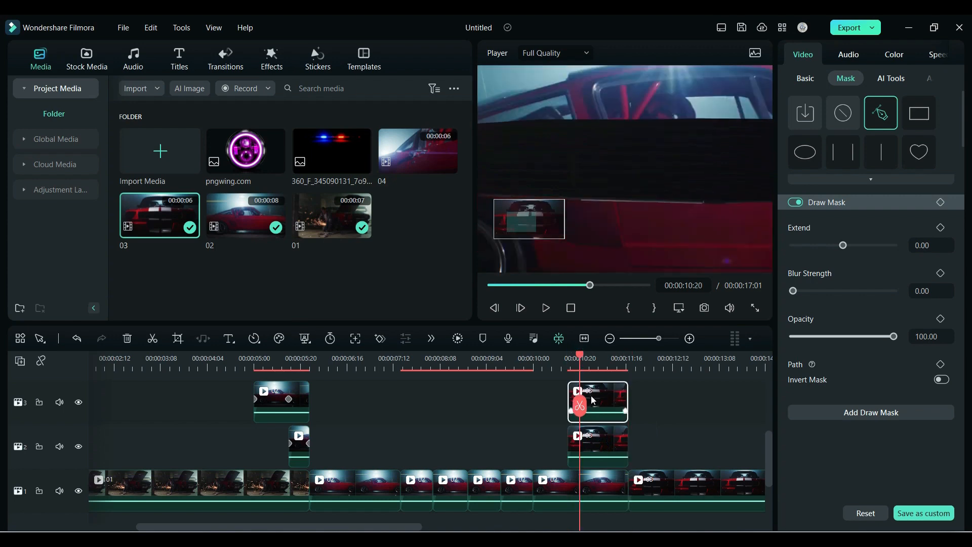
left_click(941, 379)
left_click_drag(580, 358, 596, 364)
left_click_drag(569, 445, 597, 447)
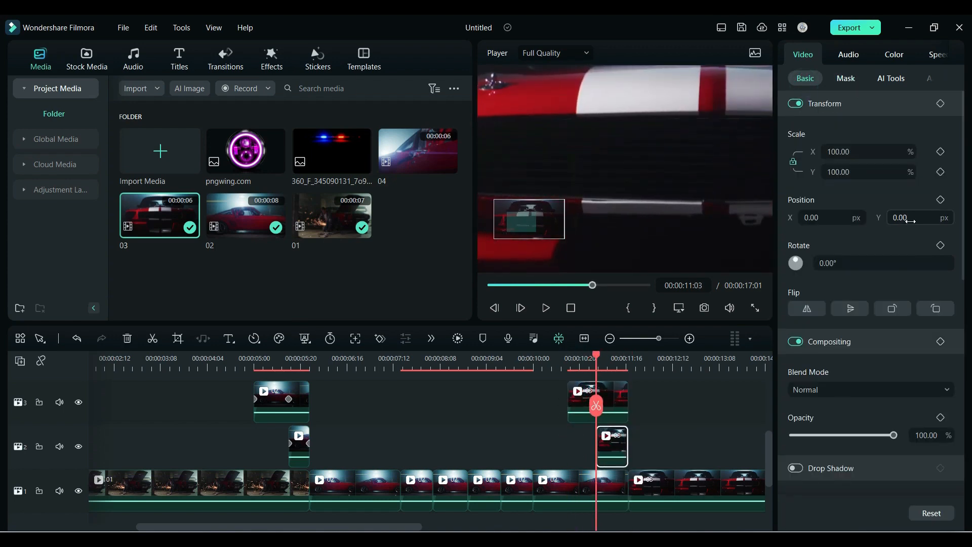
Step: Animate the track 2 clip 03's position with keyframes from 00:00:11:03, resetting it to the original position near the clip's end
left_click_drag(596, 355, 623, 366)
left_click(914, 199)
left_click(678, 308)
mouse_move(733, 380)
left_click(840, 380)
Step: Keyframe the track 3 clip 03's scale from greatly enlarged at 00:00:10:15 back to 100% at 00:00:11:03
left_click(604, 400)
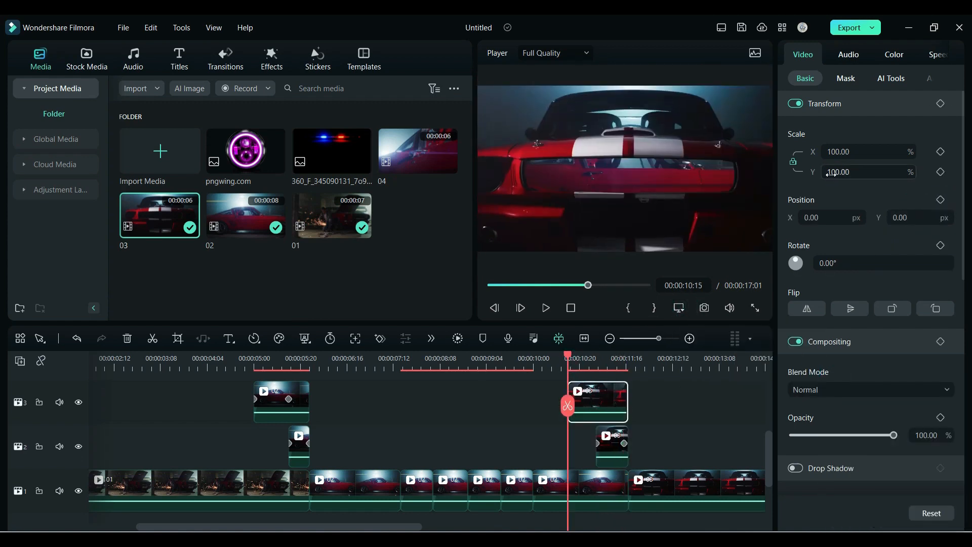
left_click_drag(831, 174, 962, 174)
left_click_drag(572, 352, 629, 375)
left_click(937, 134)
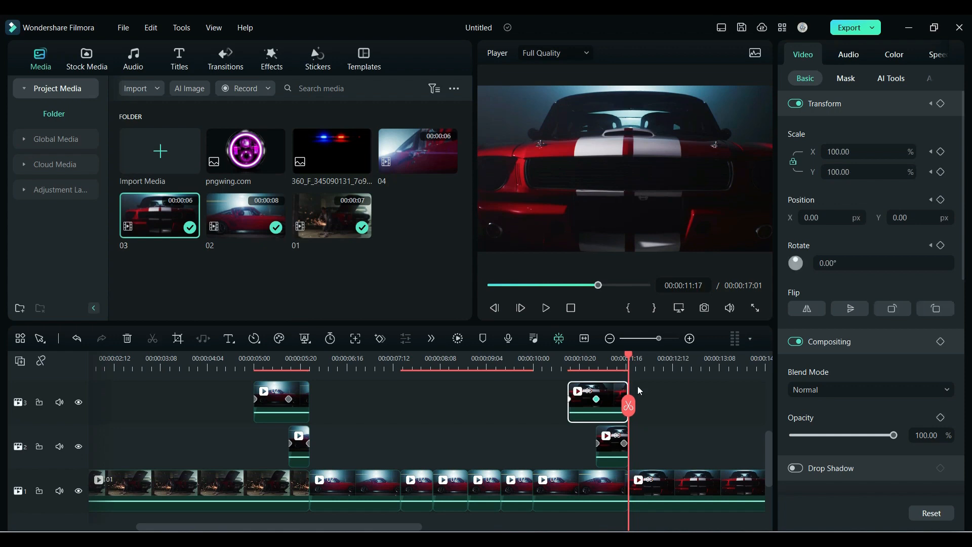
Step: Place the pngwing.com image on track 2 from 00:00:11:20 to the end of the main-track clip 03
left_click_drag(369, 527, 515, 522)
left_click(340, 483)
left_click_drag(206, 187, 256, 445)
left_click(243, 364)
left_click_drag(243, 368, 247, 368)
left_click_drag(303, 452, 292, 452)
left_click_drag(525, 440, 538, 441)
Step: Scale the wheel image to 21%, position it at X -897, Y -24 px, and add a Transform keyframe
left_click(806, 60)
left_click_drag(852, 176, 814, 176)
left_click_drag(840, 219, 803, 219)
left_click_drag(860, 169, 856, 170)
left_click_drag(906, 217, 911, 221)
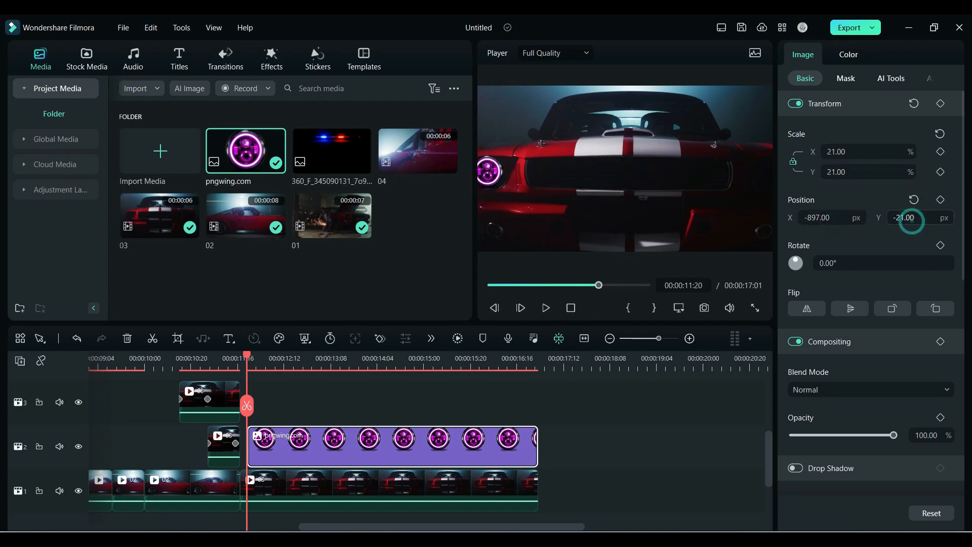
left_click(941, 103)
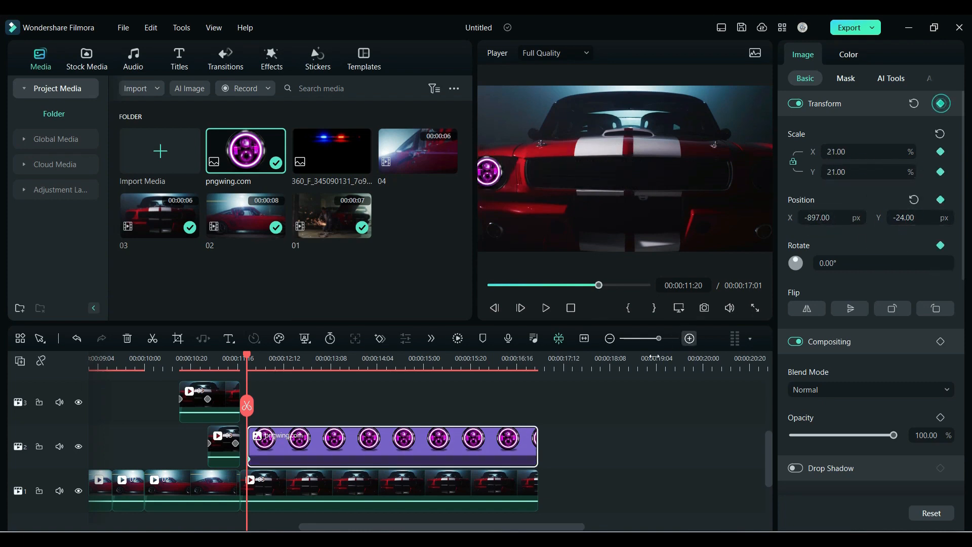
Step: Add a Transform keyframe shortly after the wheel image's start, and set its 00:00:11:20 keyframe to 54% scale and X -1156 px
left_click_drag(248, 375, 280, 387)
left_click(941, 104)
left_click_drag(281, 357, 247, 376)
left_click_drag(851, 174, 867, 174)
left_click_drag(834, 213, 833, 213)
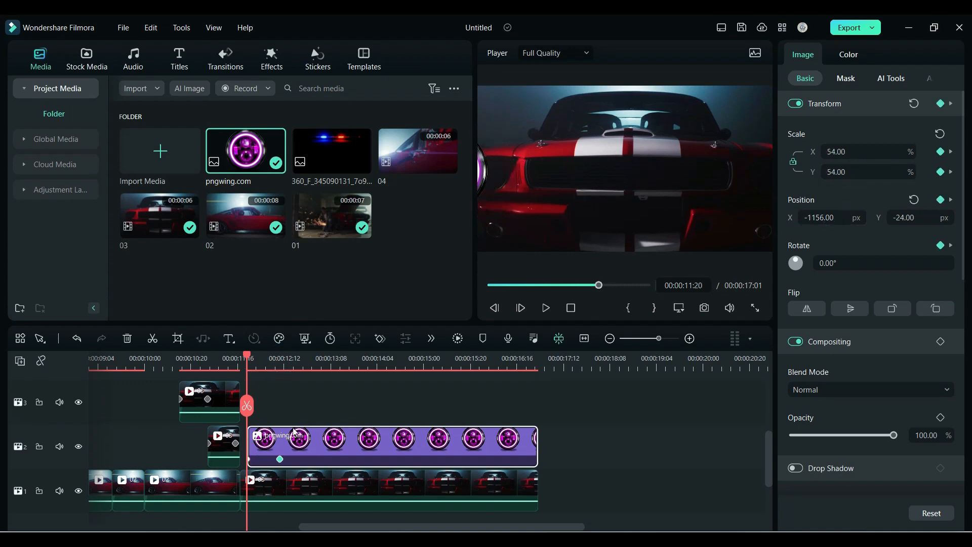
Step: Keyframe the wheel image at 00:00:16:23 with scale 16% and position X -688, Y 21 px to fit the headlight
left_click_drag(249, 357, 519, 380)
left_click_drag(848, 173, 847, 173)
left_click(345, 361)
left_click_drag(361, 378, 520, 380)
left_click_drag(519, 459, 533, 460)
left_click_drag(488, 365, 533, 384)
left_click_drag(830, 218, 833, 217)
left_click_drag(849, 173, 847, 172)
Step: Darken the wheel image at 00:00:13:00 with Light keyframes: Exposure -100, Brightness 1.91, Contrast 47.17, Highlight -86.16, Shadow 22.01, Black 67.30
left_click_drag(430, 388, 329, 400)
left_click(328, 416)
scroll(358, 439, "up", 1)
left_click(312, 453)
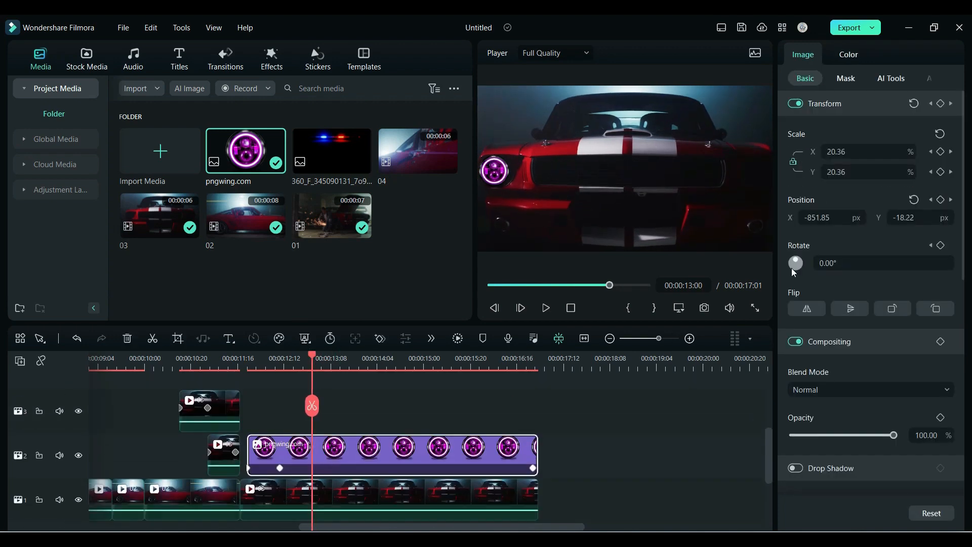
left_click(850, 58)
scroll(891, 323, "down", 5)
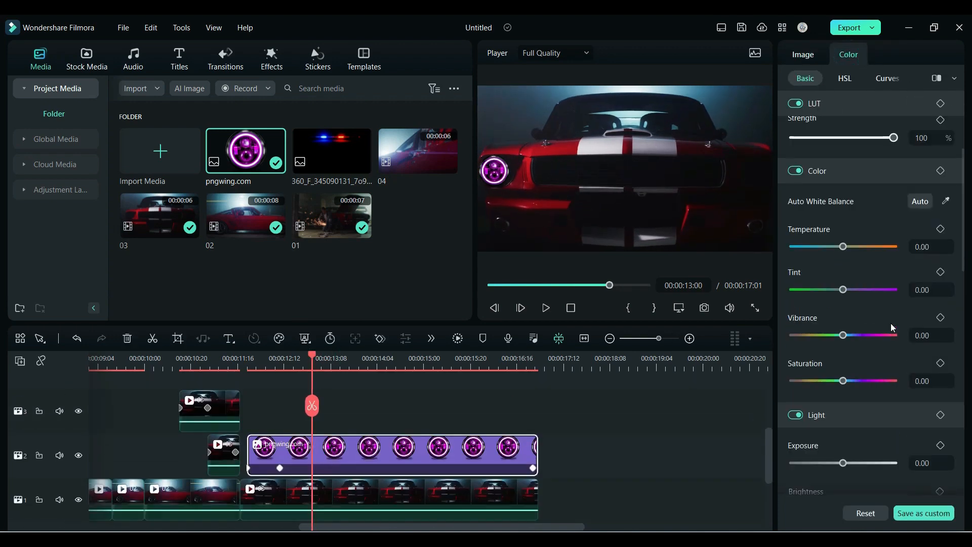
left_click_drag(842, 273, 793, 273)
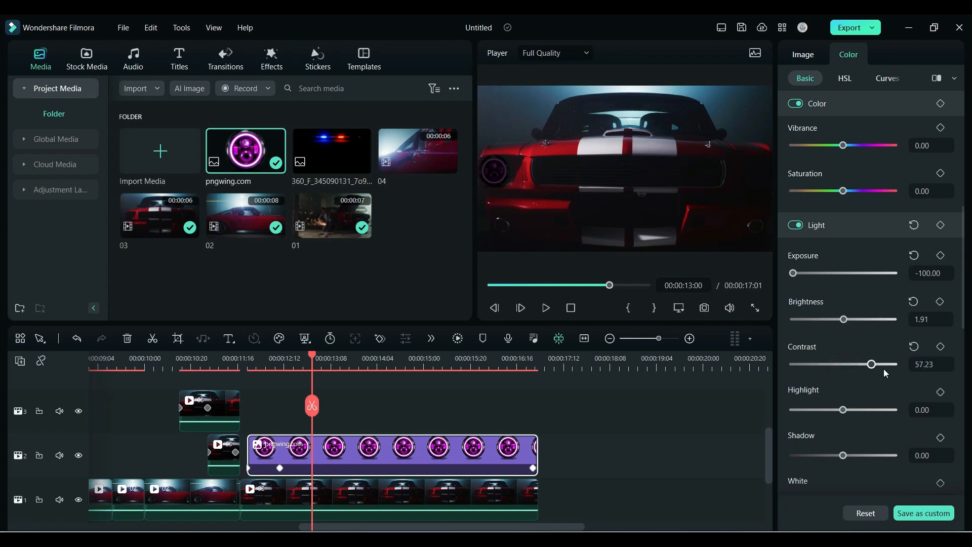
left_click_drag(843, 455, 855, 455)
scroll(843, 471, "down", 2)
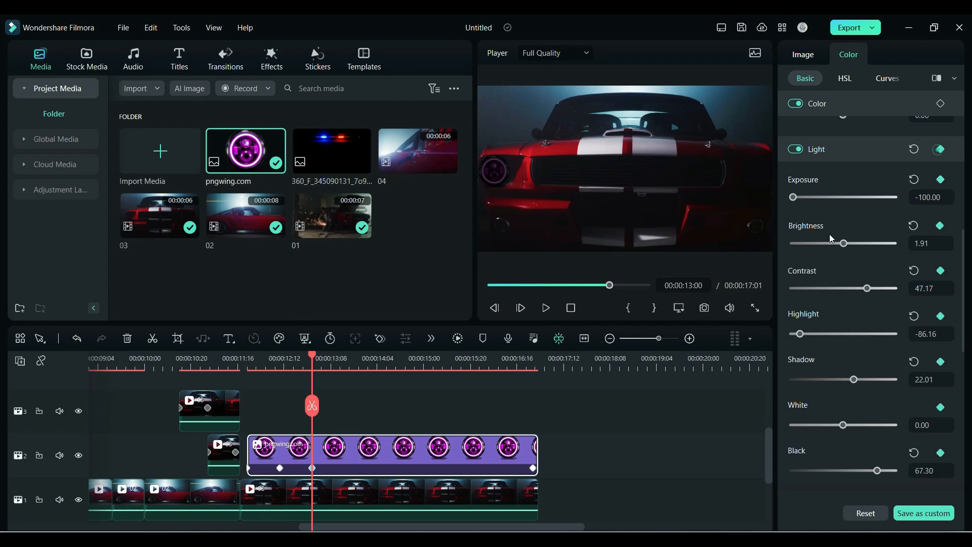
Step: Reset the wheel image's Light values at 00:00:13:01 and set Exposure to 72.33 and Brightness to 87.26
left_click_drag(315, 360, 318, 363)
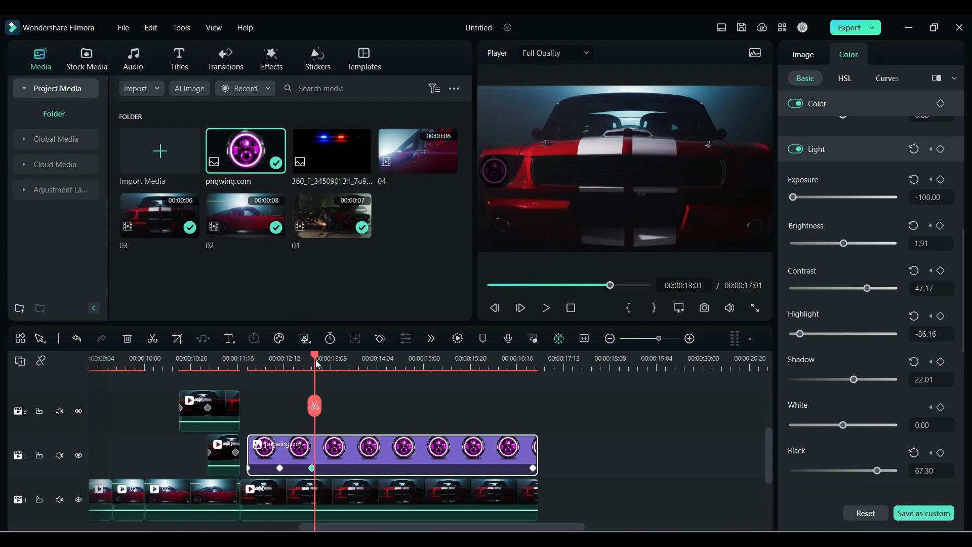
left_click(913, 149)
left_click_drag(842, 197, 883, 198)
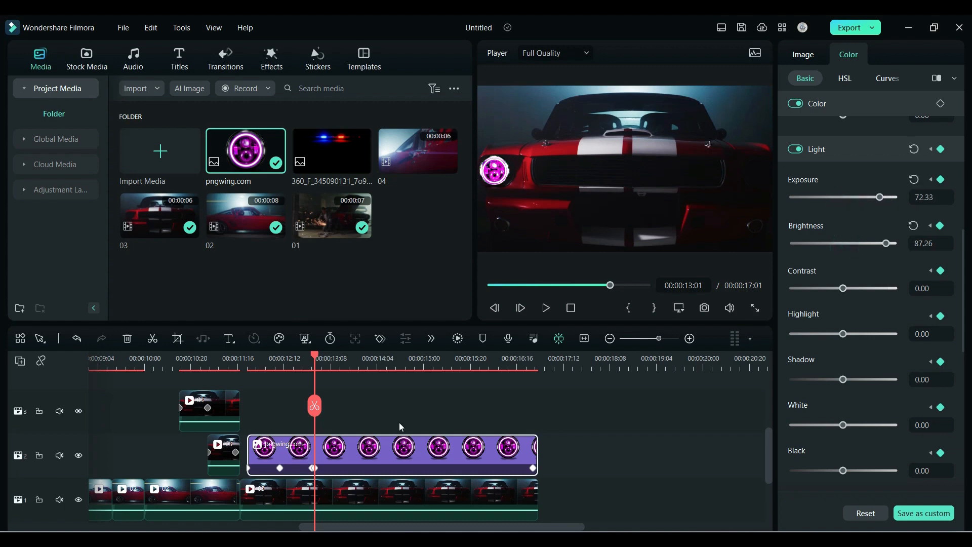
Step: Duplicate the animated wheel image onto track 3, starting at 00:00:11:20
left_click_drag(287, 363, 315, 372)
left_click_drag(365, 443, 362, 425)
left_click(247, 369)
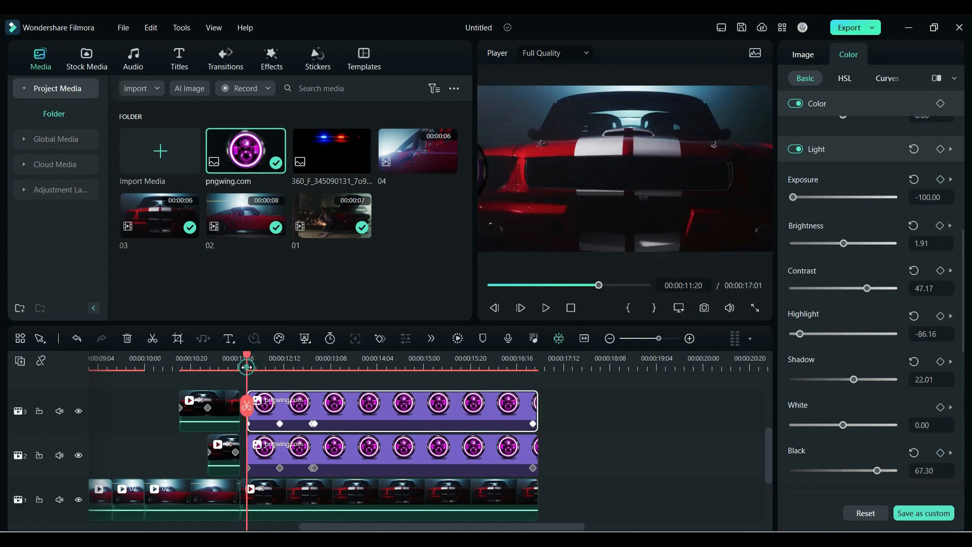
Step: Move the track 3 wheel to the opposite headlight by making its keyframed X positions positive, with X 688 px at 00:00:16:23
left_click(803, 55)
key("BackSpace")
left_click(847, 235)
left_click_drag(247, 367, 533, 371)
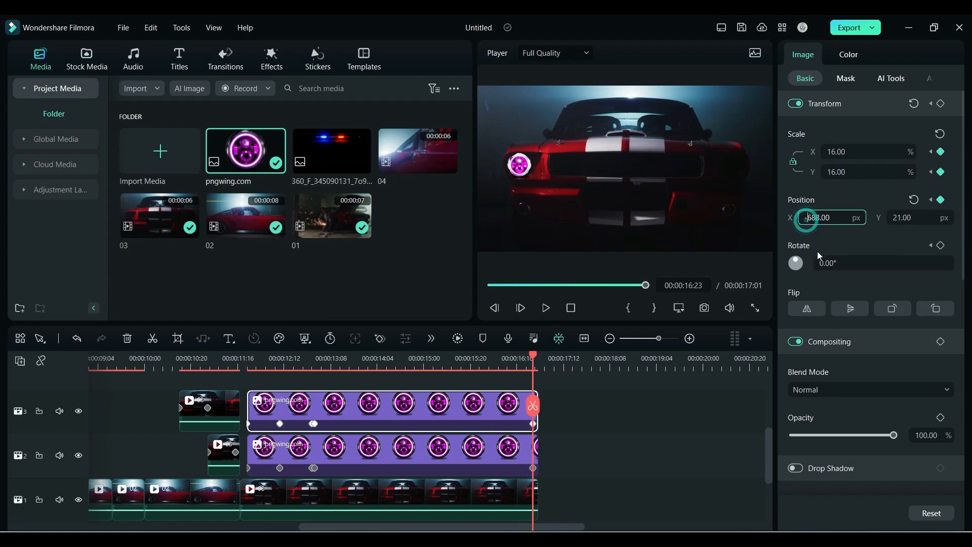
left_click_drag(244, 367, 317, 441)
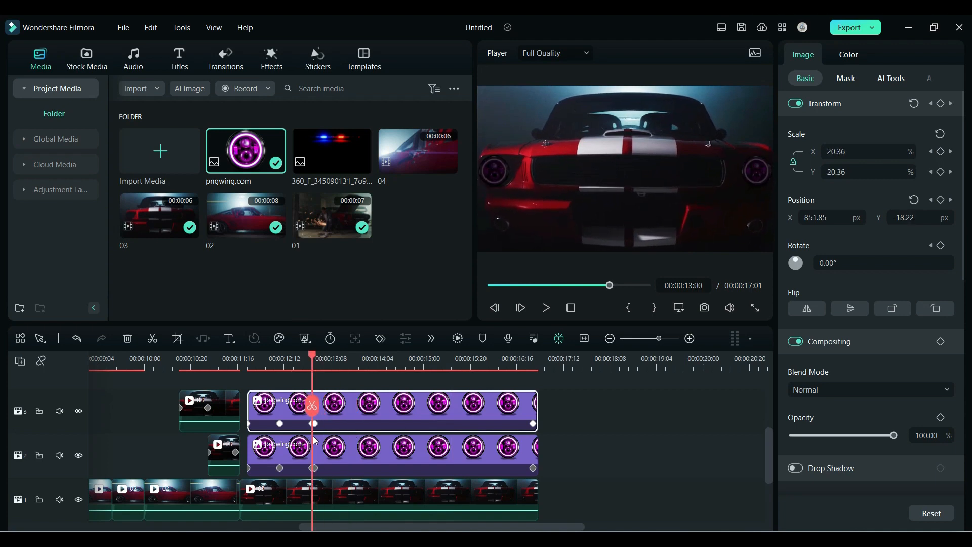
Step: Place the police-lights image on track 4 from 00:00:13:01 to 00:00:17:01 and set its blend mode to Screen
scroll(356, 426, "up", 1)
left_click_drag(319, 168, 320, 394)
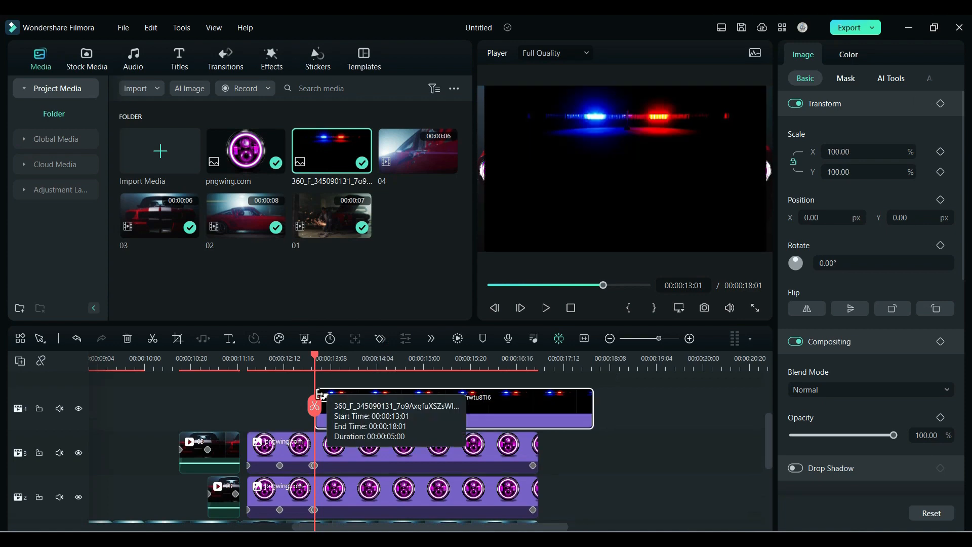
left_click_drag(592, 408, 536, 407)
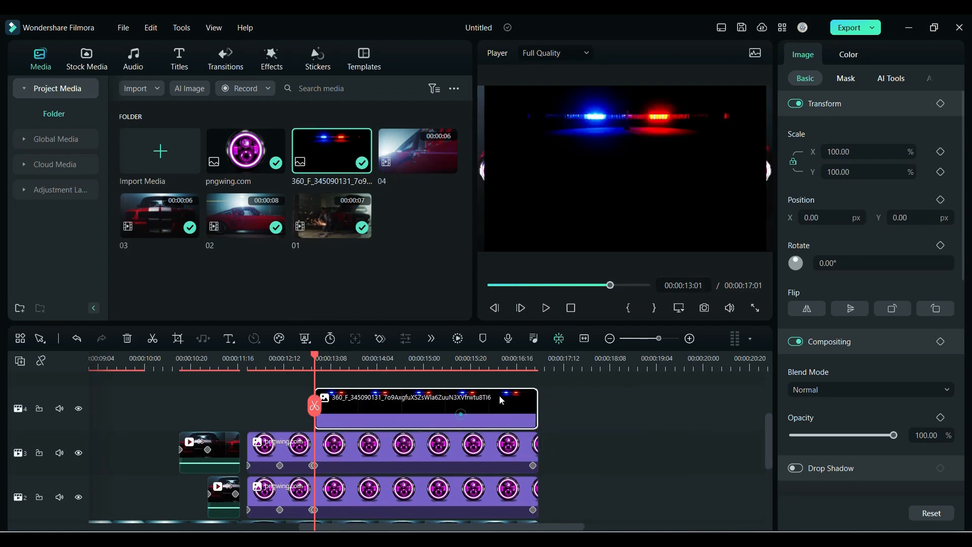
left_click(814, 388)
left_click(810, 305)
Step: Keyframe the police lights from 82% scale, Y -327 px at 00:00:13:01 to 66% scale, Y -229 px at 00:00:16:23
left_click_drag(905, 212, 840, 224)
left_click_drag(843, 172, 835, 172)
left_click_drag(906, 217, 914, 217)
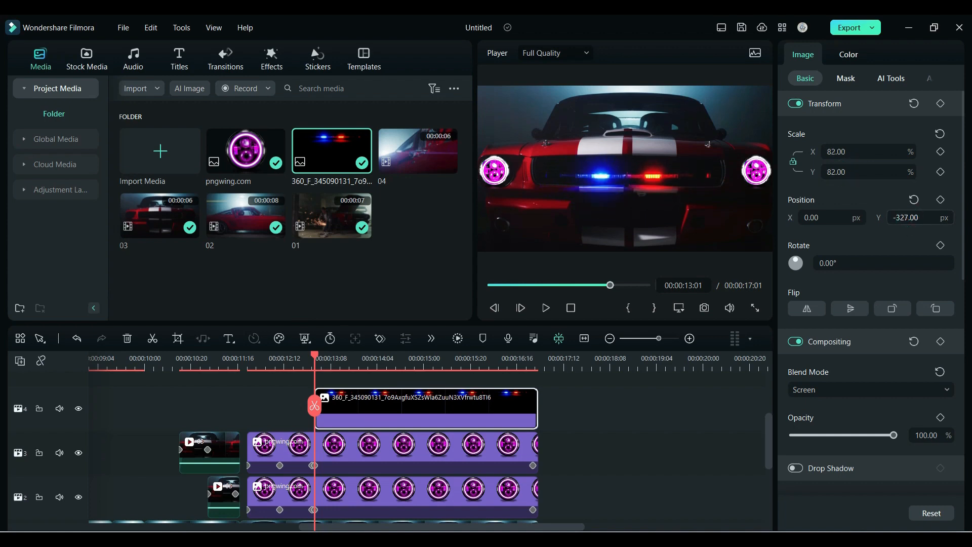
left_click(941, 103)
mouse_move(368, 377)
left_mouse_down()
mouse_move(462, 375)
mouse_move(535, 392)
left_mouse_up()
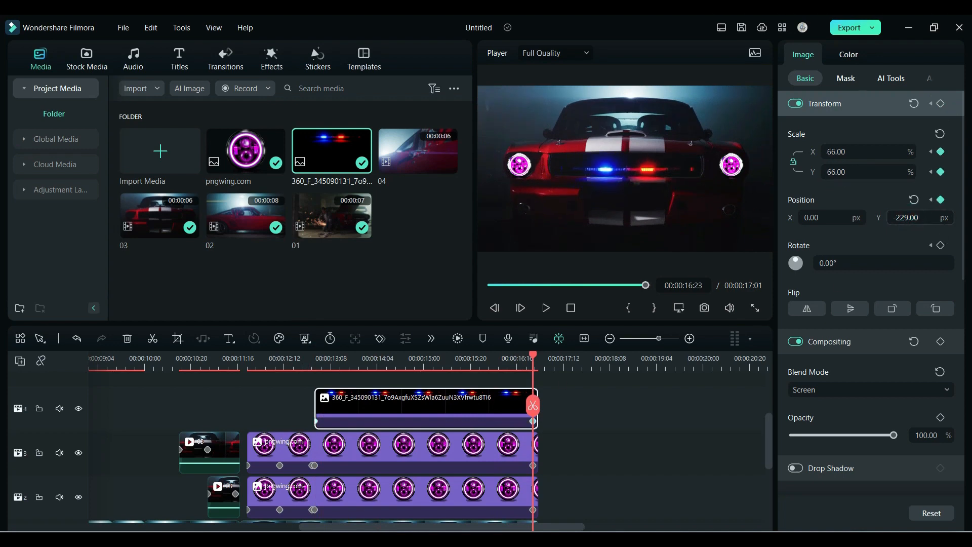
Step: Split the police-lights image on track 4 into many short segments between 00:00:13:01 and about 00:00:15:02
left_click(315, 364)
left_click(326, 363)
key("ctrl+b")
key("ctrl+b")
left_click(349, 365)
key("ctrl+b")
left_click_drag(331, 365, 375, 367)
left_click(372, 406)
left_click(382, 366)
left_click(381, 406)
left_click(405, 365)
left_click(405, 405)
left_click(428, 366)
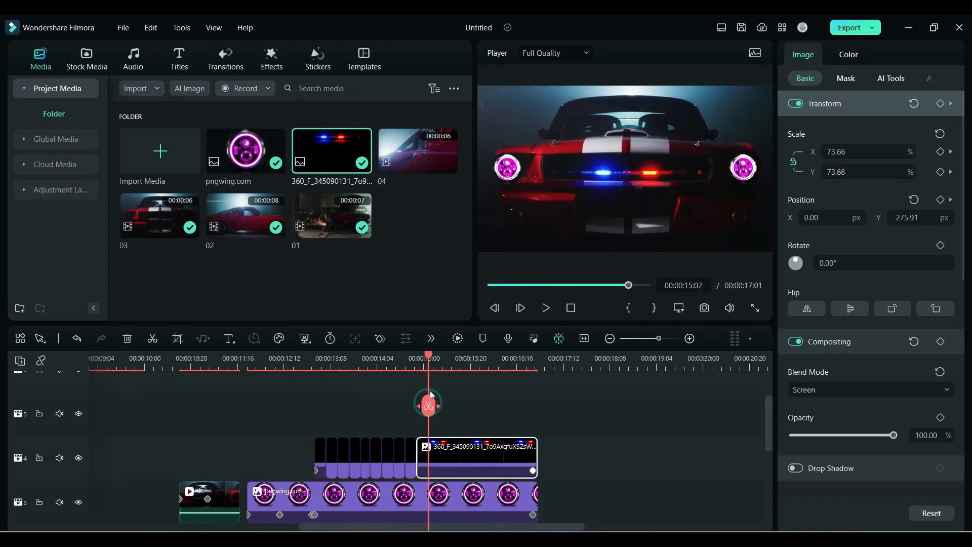
left_click(428, 405)
Step: Apply slightly blurred Linear masks to the first police-lights segments, inverting the mask where the opposite light should show
left_click(314, 363)
left_click_drag(315, 362, 321, 374)
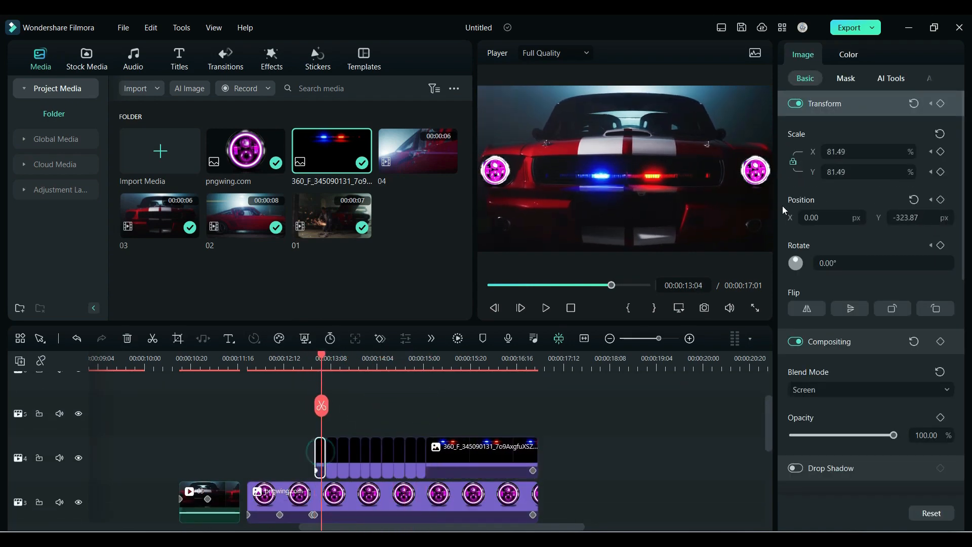
left_click(856, 81)
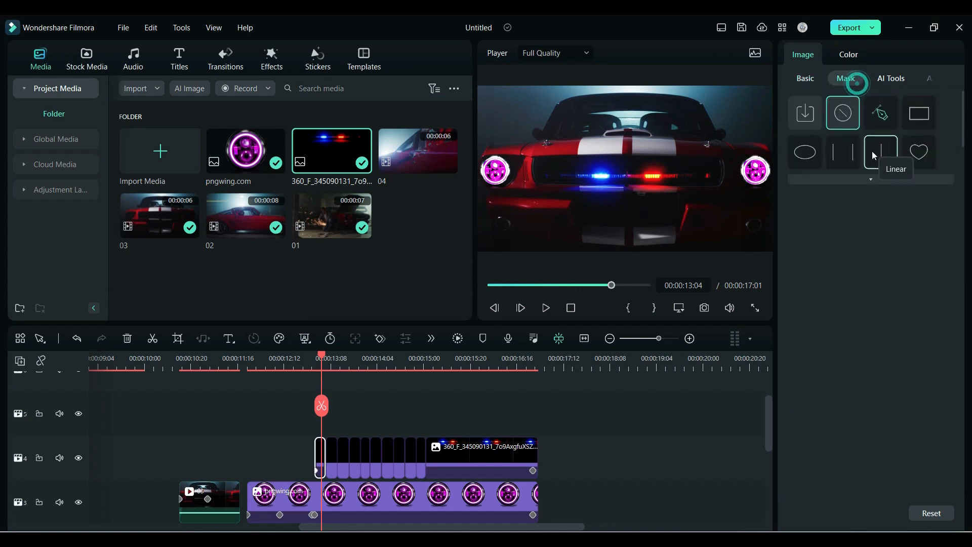
left_click(872, 158)
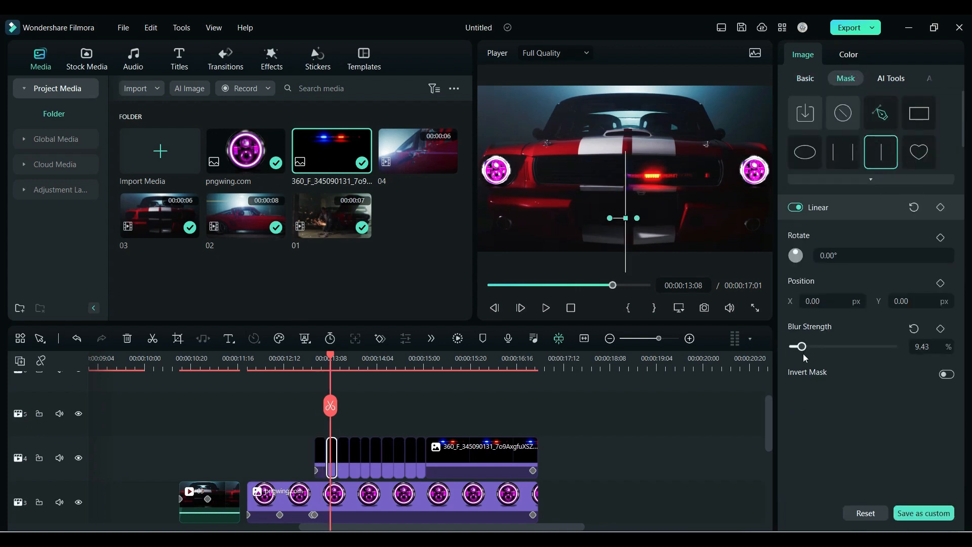
left_click(842, 112)
left_click(880, 152)
left_click(947, 373)
left_click(358, 455)
left_click(881, 152)
left_click_drag(803, 347, 795, 348)
Step: Delete the short lights segment before 00:00:14:02 and give the following segment a Linear mask with 10.69% blur strength
left_click(366, 456)
left_click(366, 364)
key("Delete")
left_click(375, 456)
left_click(881, 152)
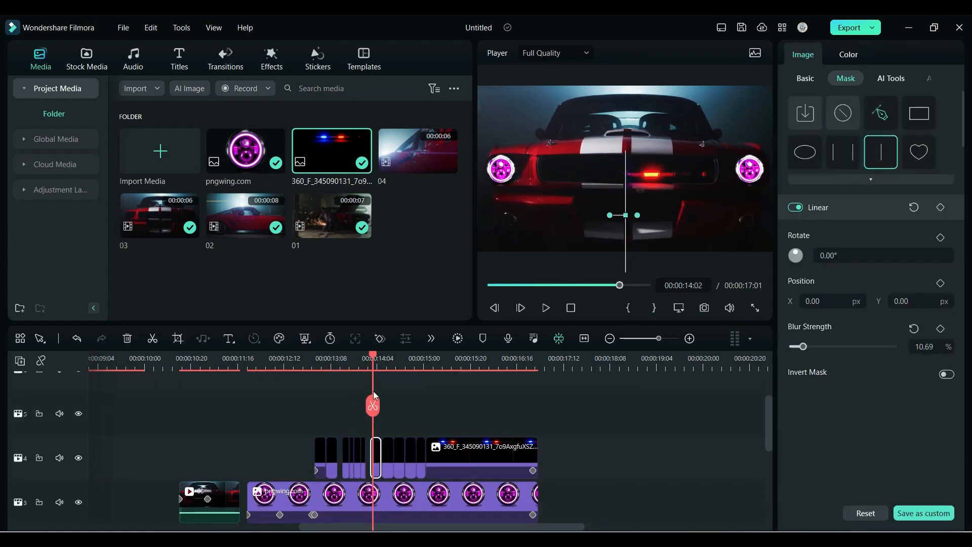
Step: Split and Linear-mask the remaining short lights segments after 00:00:14:02, inverting the mask to alternate between red and blue
left_click(386, 456)
left_click(881, 152)
left_click(946, 374)
left_click(398, 364)
key("ctrl+b")
left_click(881, 151)
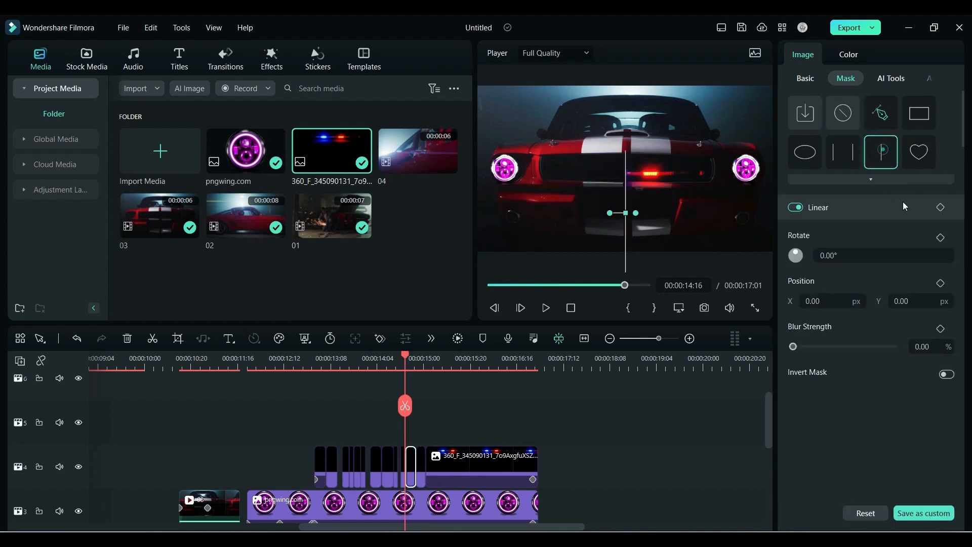
left_click(946, 374)
Step: Place clip 04 on track 5 from 00:00:15:01 and split it at 00:00:15:16
left_click(288, 369)
left_click_drag(290, 360, 426, 419)
scroll(427, 419, "down", 1)
left_click_drag(418, 151, 464, 402)
left_click(463, 405)
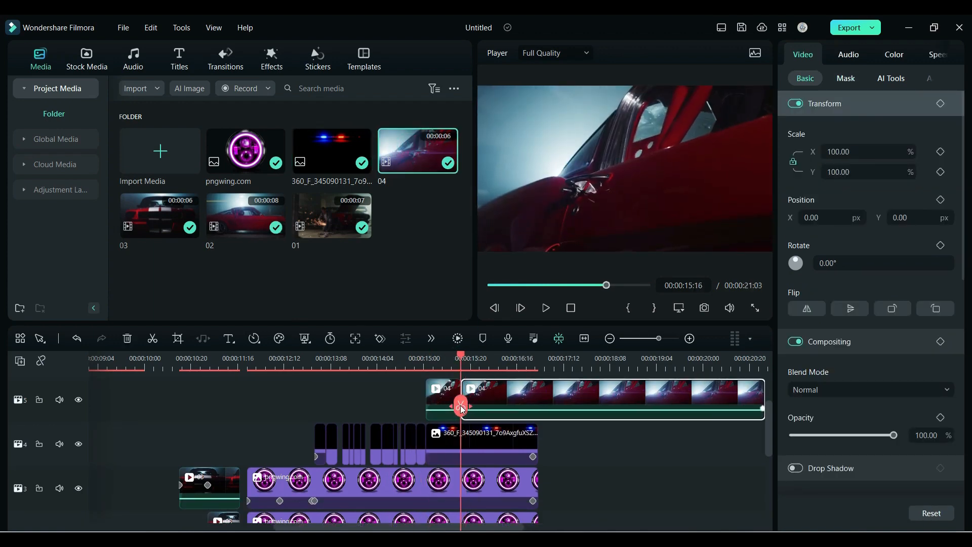
Step: Cut the wheel and police-lights overlays to end at 00:00:15:16, keeping only clip 04's first section on track 5
left_click(460, 409)
scroll(558, 463, "down", 1)
key("Delete")
scroll(560, 458, "up", 4)
mouse_move(538, 461)
left_mouse_down()
mouse_move(533, 513)
mouse_move(537, 455)
left_mouse_up()
scroll(481, 430, "up", 3)
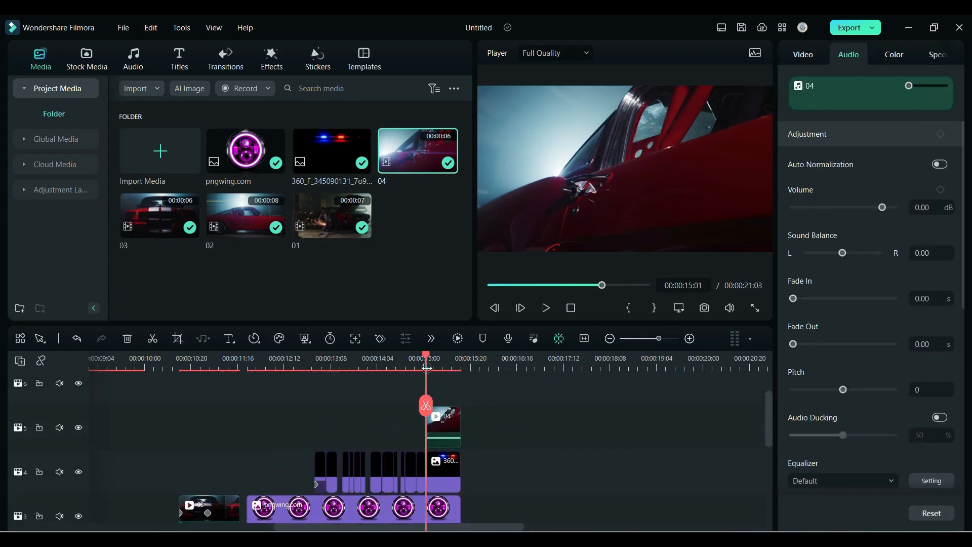
Step: Draw a mask around the red car in the track 5 clip 04, with Extend -6.29 and Blur Strength 5.03
left_click(444, 428)
left_click(802, 55)
left_click(845, 78)
left_click(881, 113)
left_click(479, 210)
left_click(484, 205)
left_click(489, 201)
left_click(500, 195)
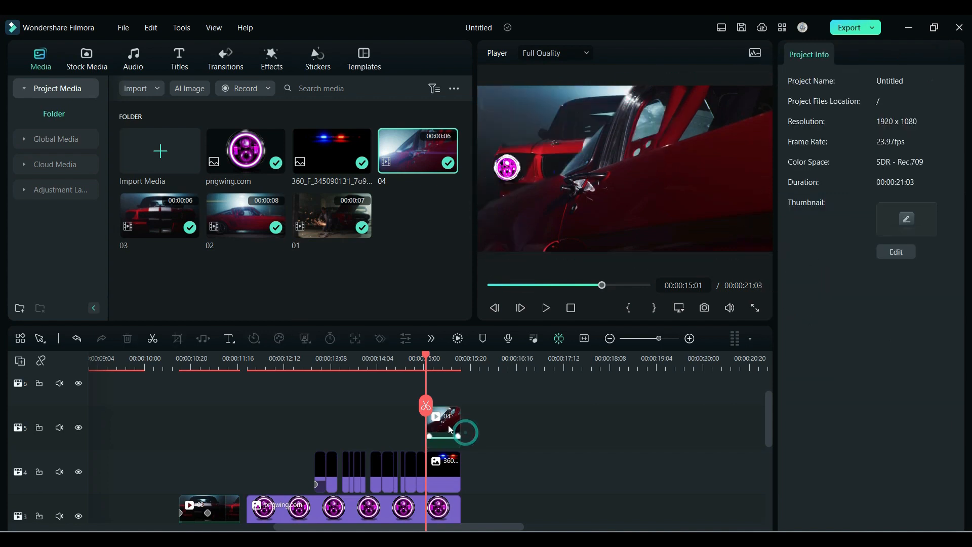
Step: Duplicate the masked clip 04 onto track 6 and trim the track 5 copy to start at 00:00:15:09
left_click(448, 424)
key("ctrl+c")
key("ctrl+v")
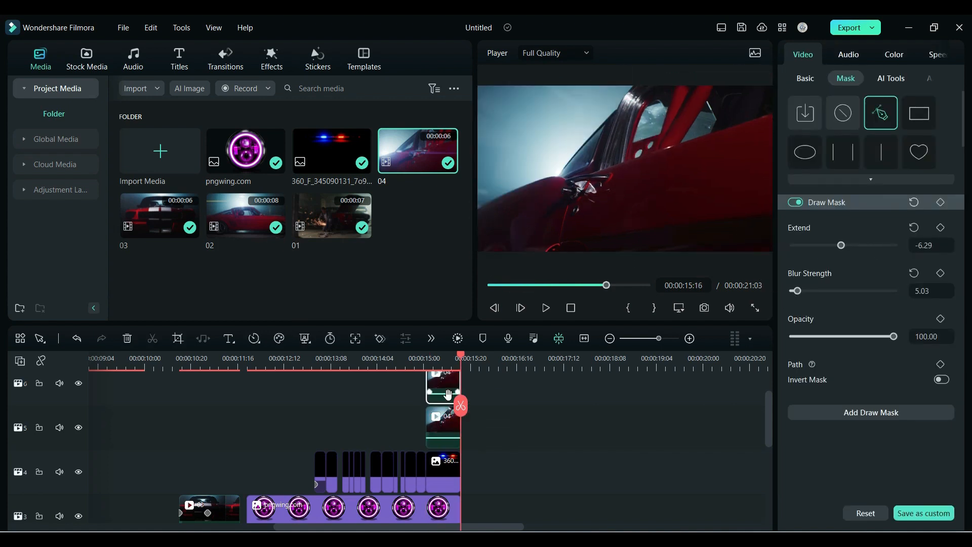
left_click_drag(424, 359, 439, 384)
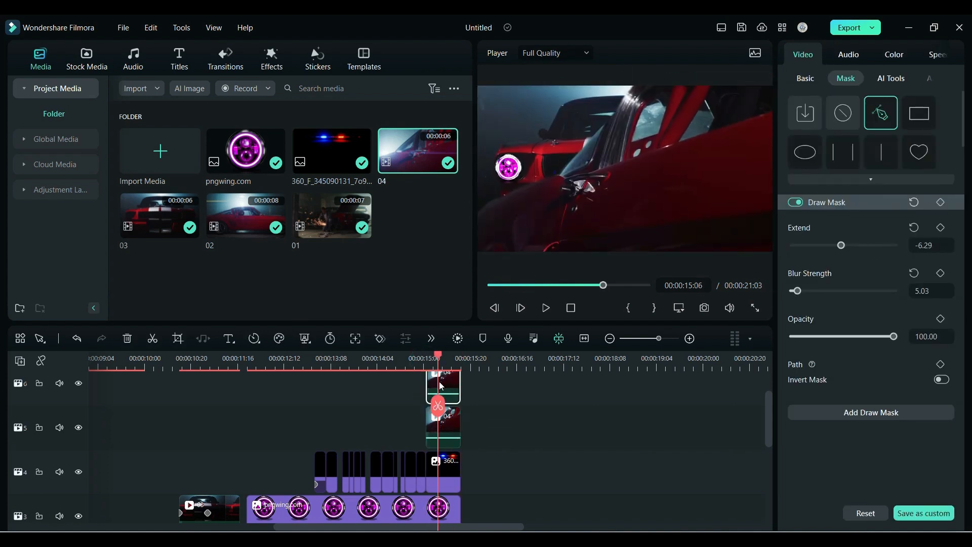
left_click_drag(426, 424, 446, 427)
Step: Keyframe the track 6 clip 04's position from Y -1094 px at 00:00:15:01 to the original position at 00:00:15:09
left_click(427, 362)
left_click(805, 78)
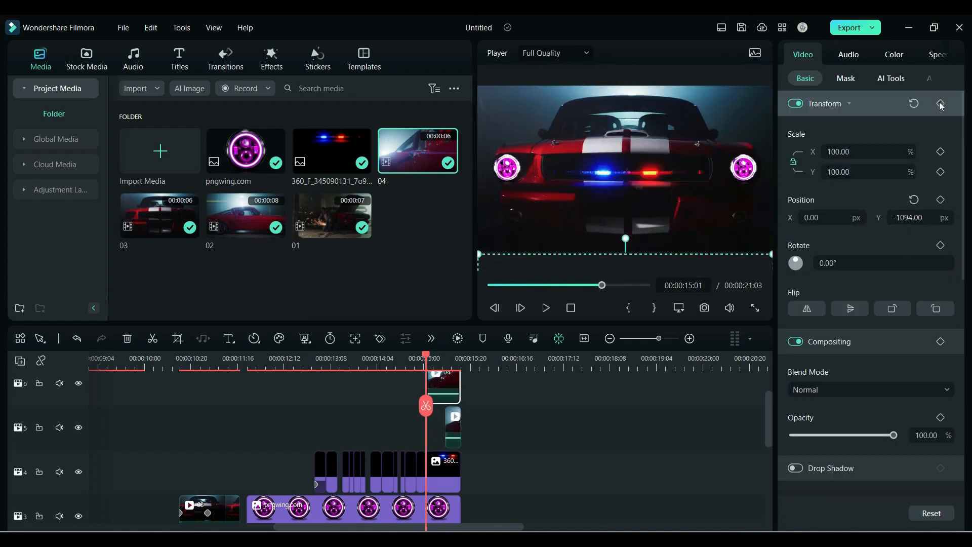
left_click(445, 368)
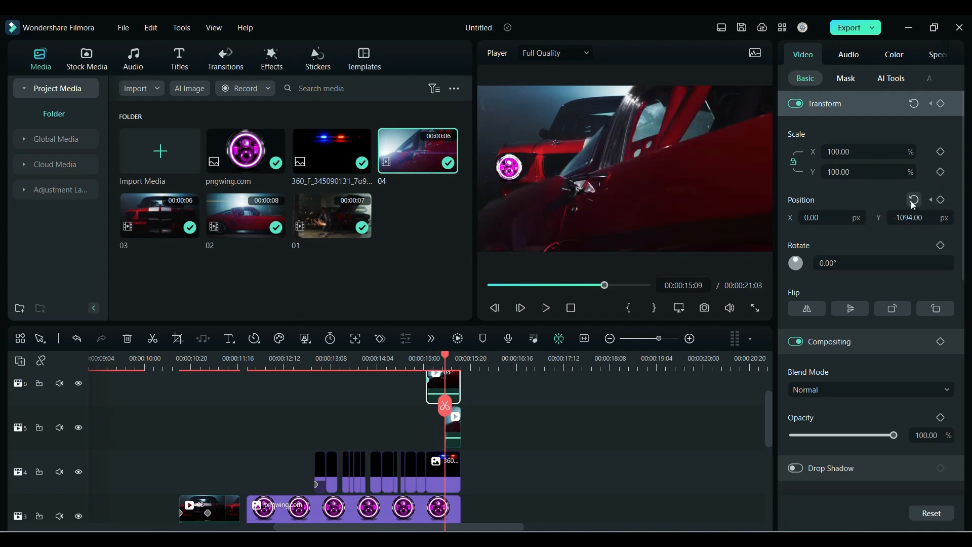
Step: Invert the drawn mask on the track 5 clip 04
scroll(457, 478, "up", 1)
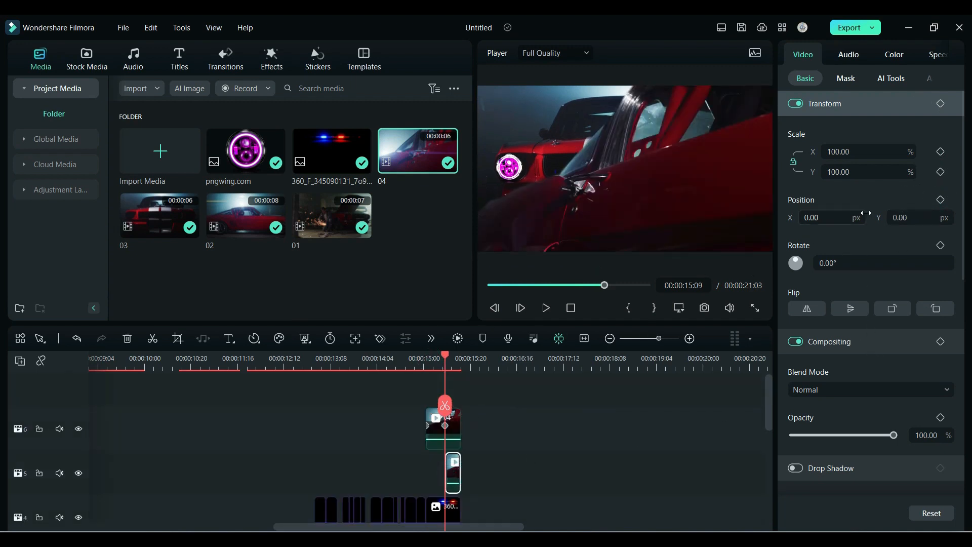
left_click(846, 79)
left_click(942, 380)
left_click(454, 472)
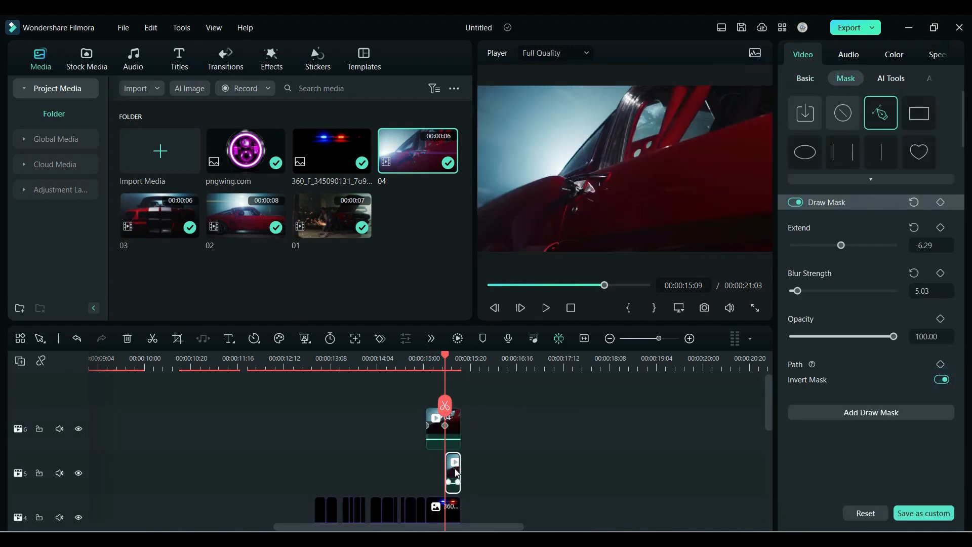
Step: Keyframe the track 5 clip 04's opacity from 0% at 00:00:15:09 to 100% at its end
left_click(807, 85)
left_click_drag(893, 435, 774, 442)
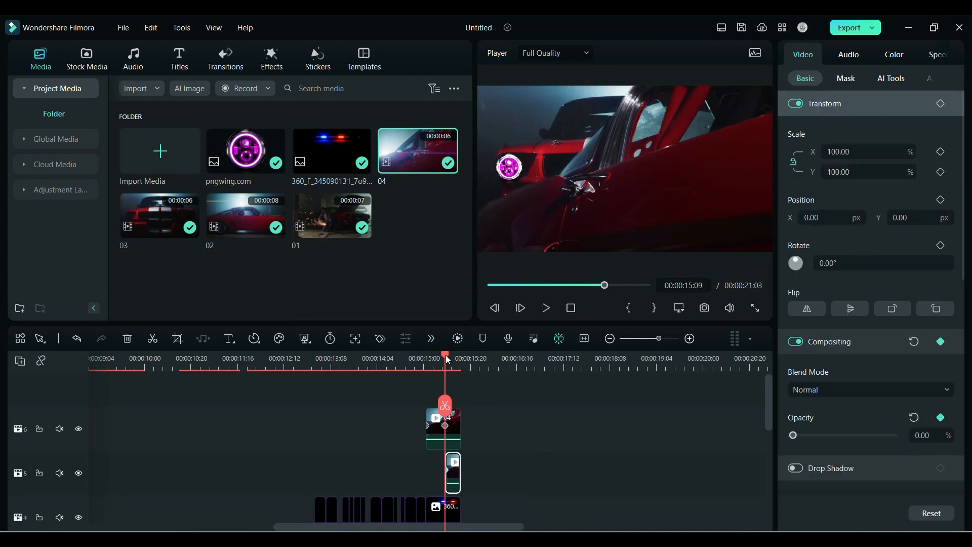
left_click_drag(448, 359, 461, 369)
left_click_drag(822, 436, 899, 436)
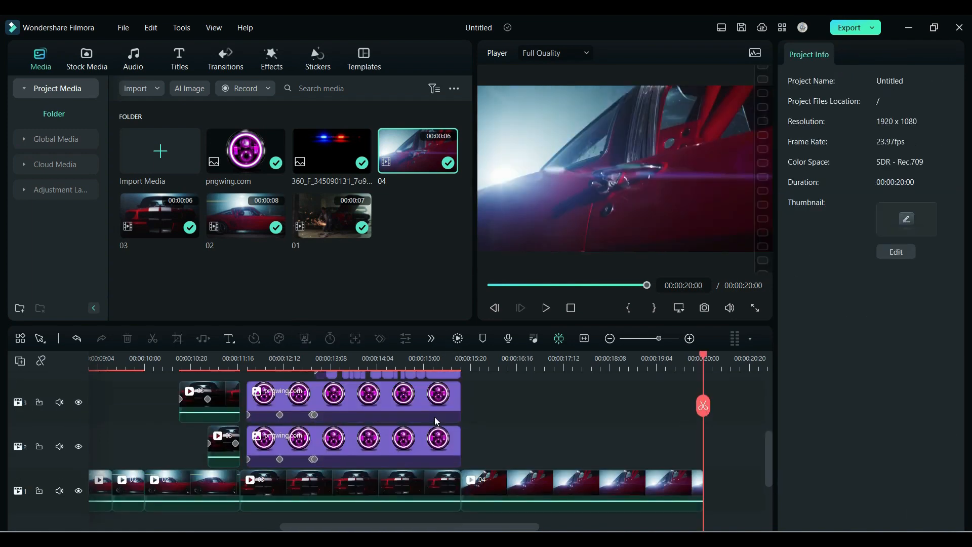
Step: Try the Purple Bursts effect on track 7 above the front-view clip with reduced opacity
scroll(435, 419, "up", 3)
left_click(245, 364)
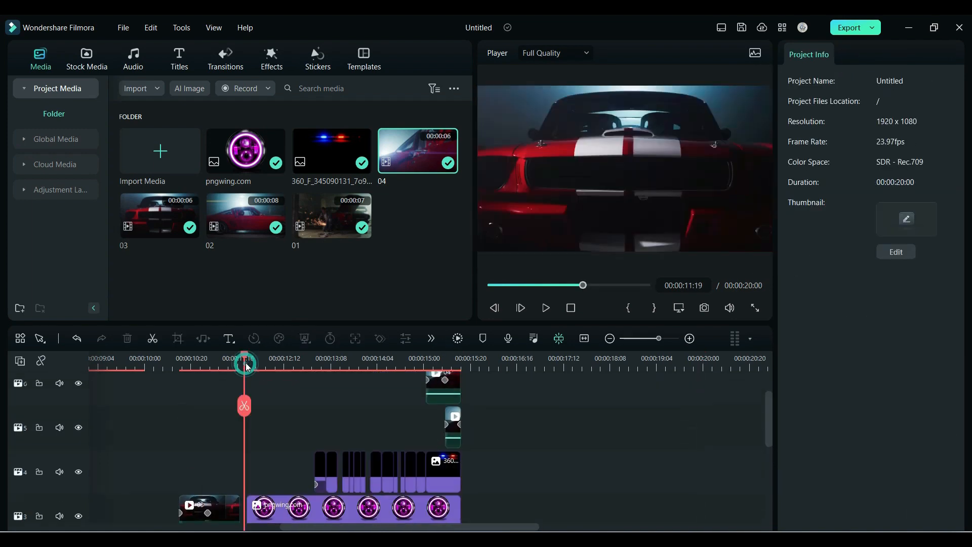
left_click(279, 57)
scroll(60, 112, "up", 3)
left_click(60, 112)
scroll(347, 241, "down", 8)
left_click_drag(247, 165, 244, 424)
left_click_drag(245, 357, 312, 378)
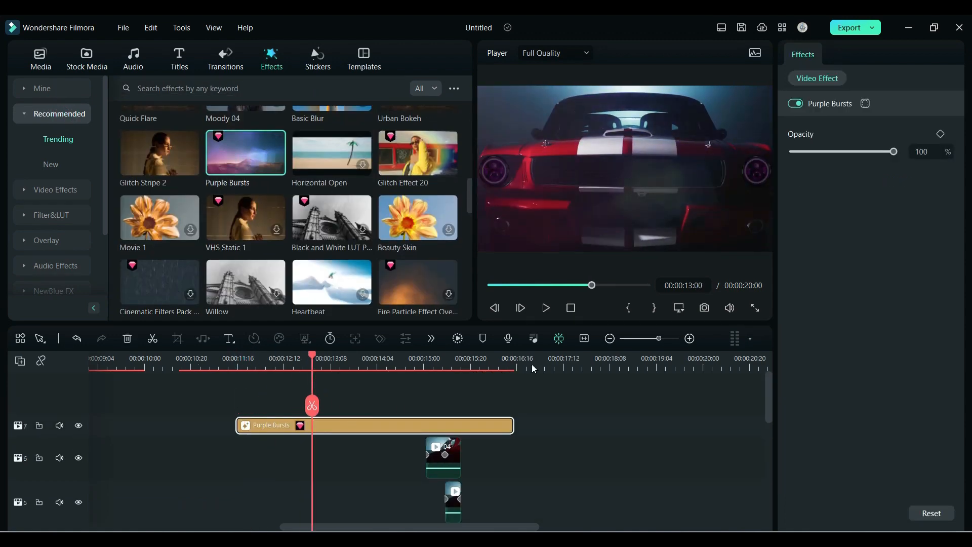
left_click_drag(898, 160, 830, 167)
left_click_drag(306, 349, 424, 374)
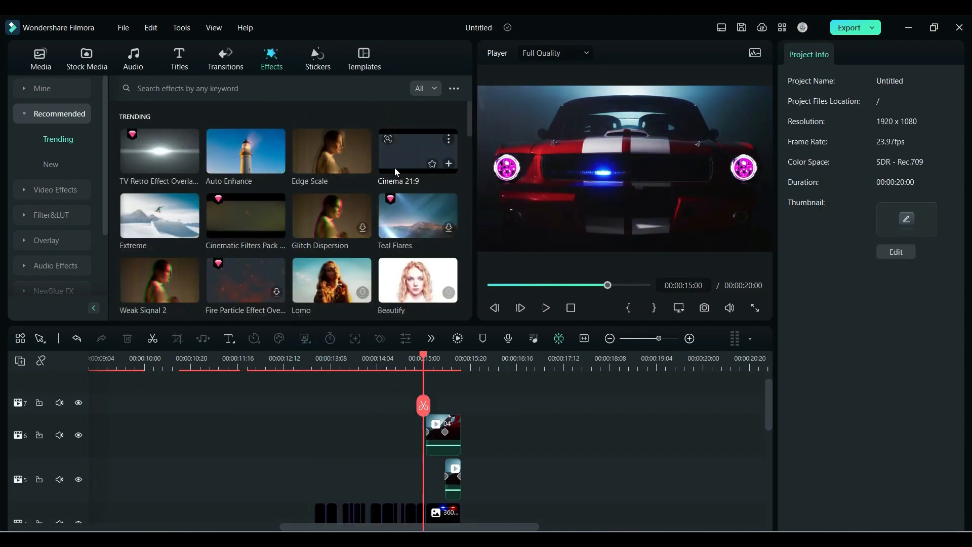
Step: Add the Cinema 21:9 effect over the whole video and keyframe its height from 1.00 at the start to 0.05 at 00:00:00:20
left_click_drag(417, 151, 364, 403)
left_click_drag(764, 416, 430, 418)
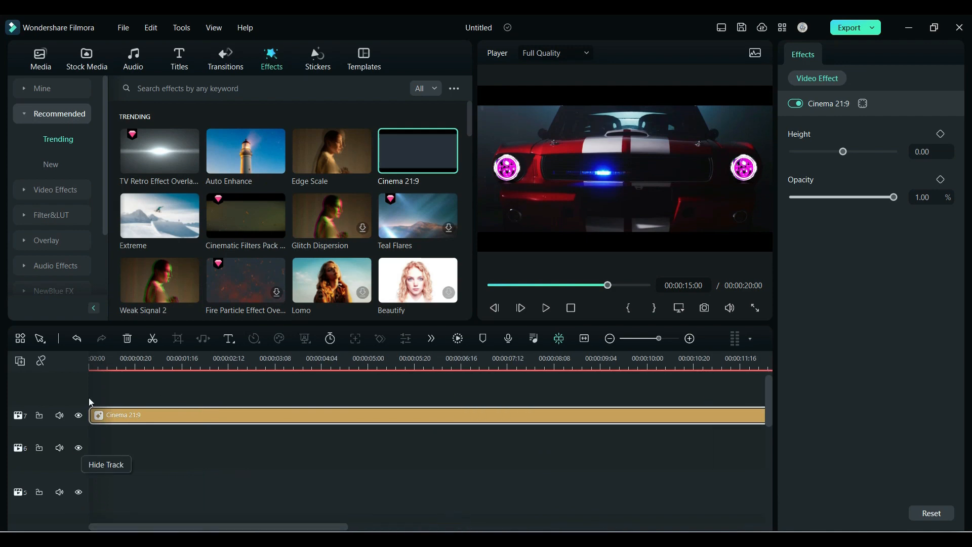
left_click_drag(843, 152, 898, 152)
left_click(941, 135)
left_click_drag(105, 363, 136, 363)
left_click_drag(893, 151, 845, 152)
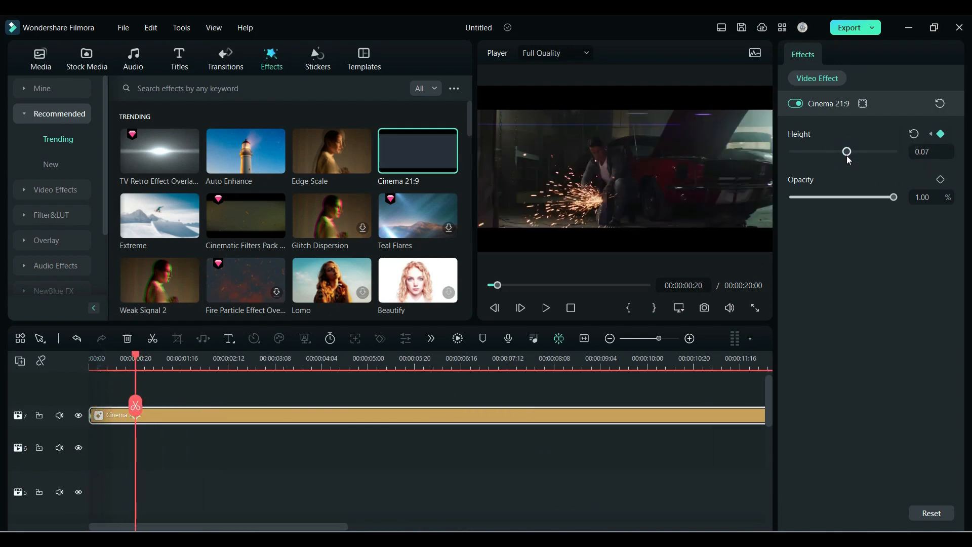
Step: Render the timeline preview and play the video from the beginning
left_click(463, 334)
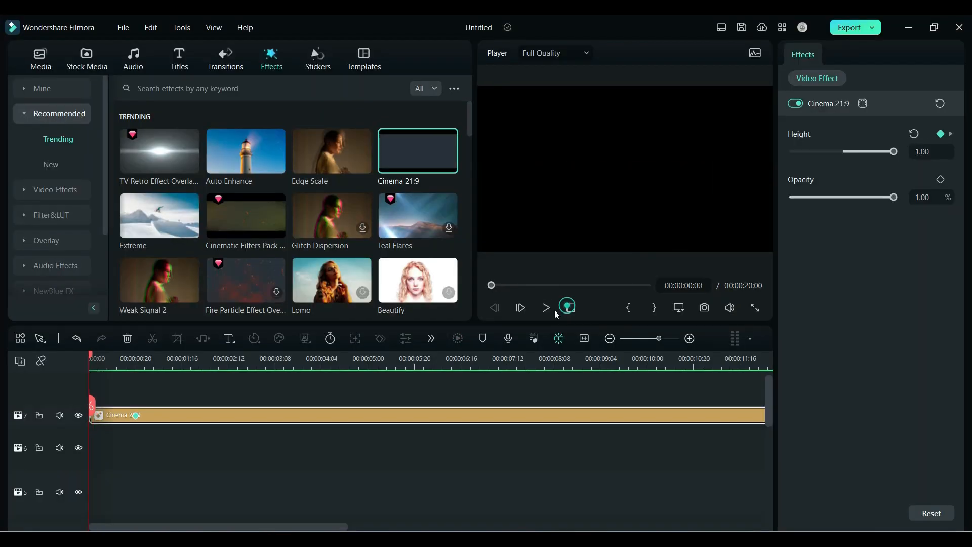
left_click(549, 311)
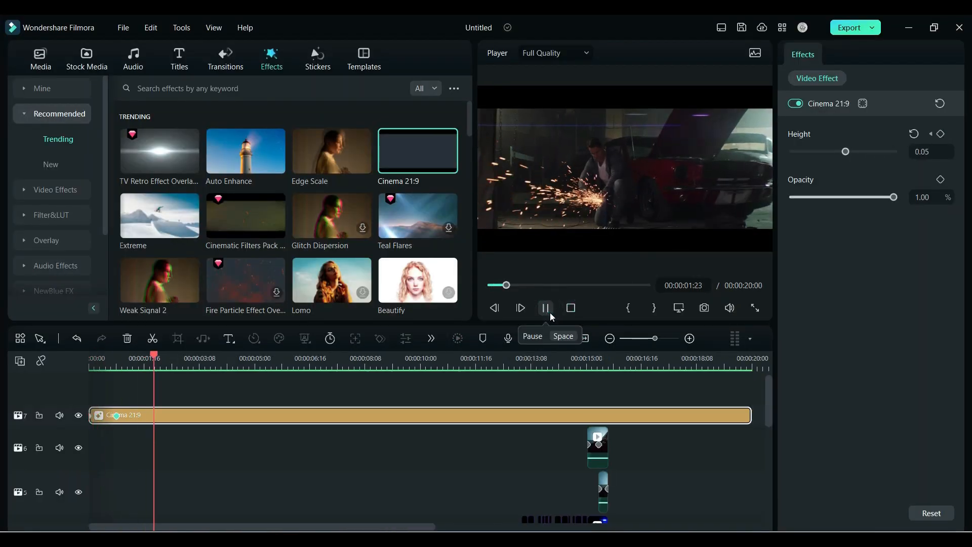